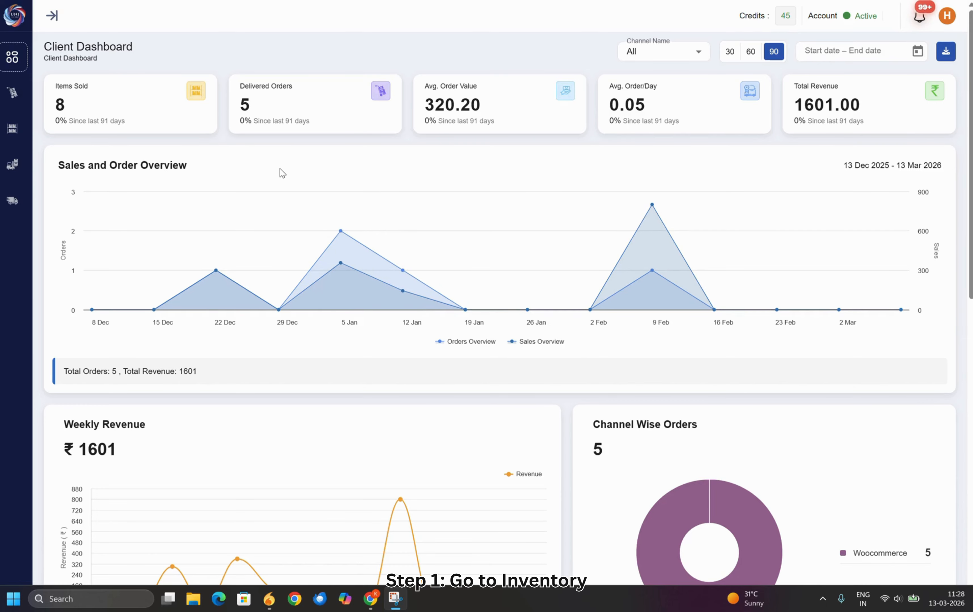
- Open the inventory's product list and start adding a new product for the Amazon channel
click(23, 136)
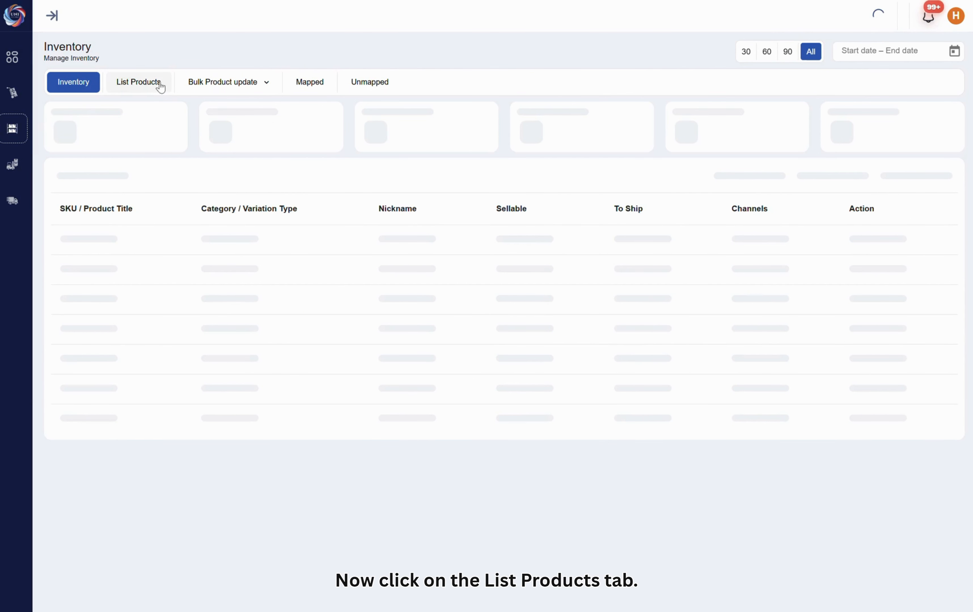
click(149, 85)
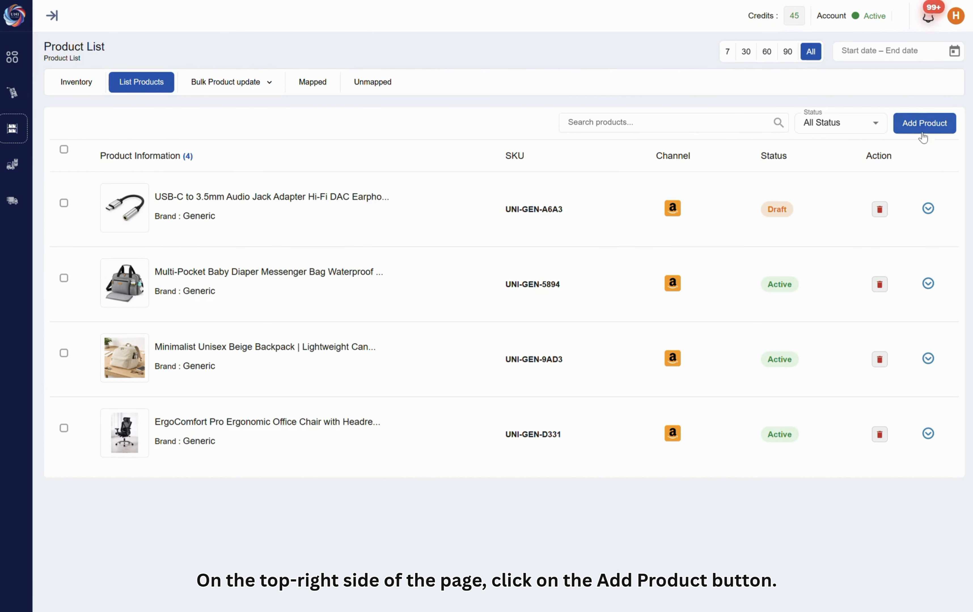
click(919, 125)
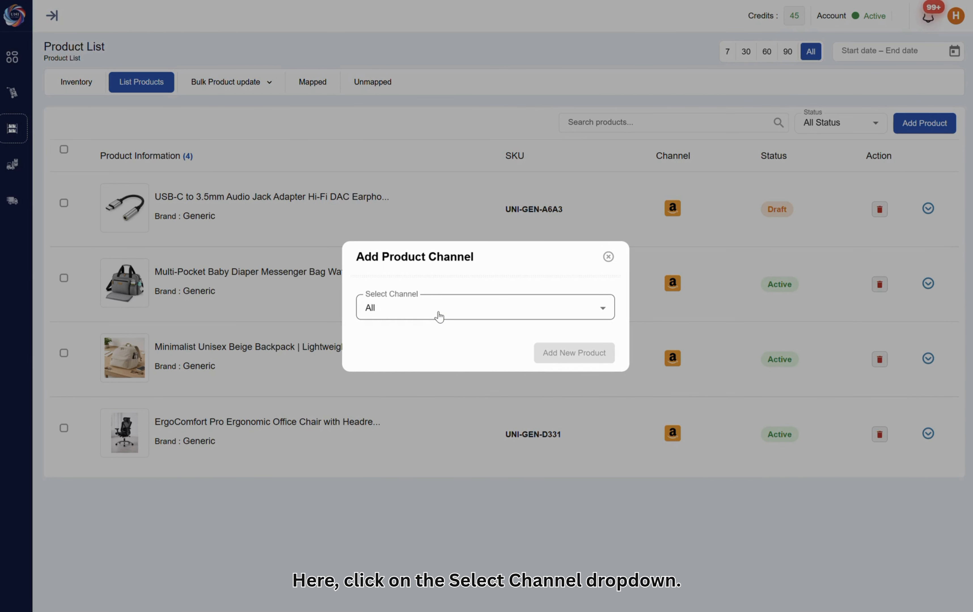
click(439, 316)
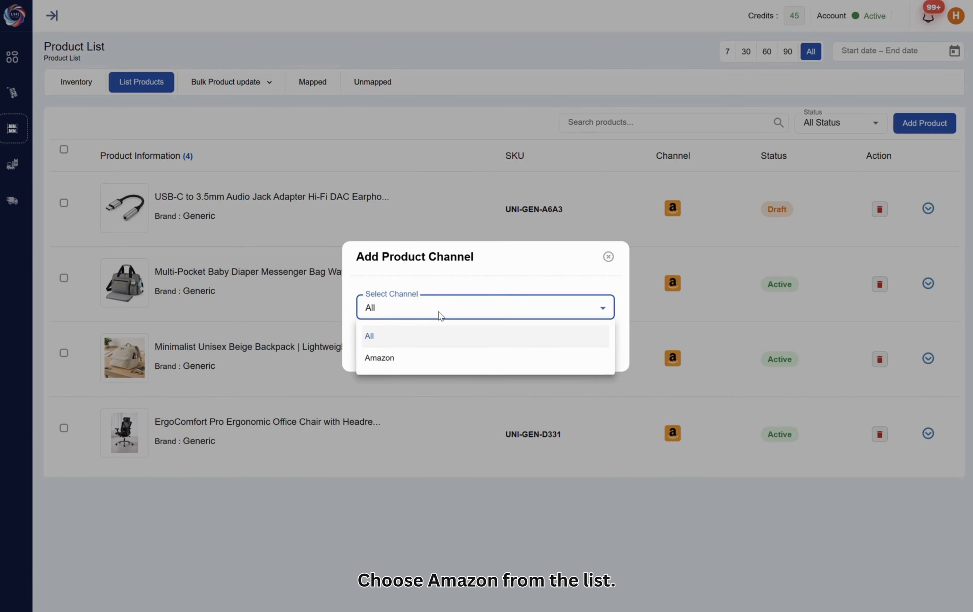
click(409, 359)
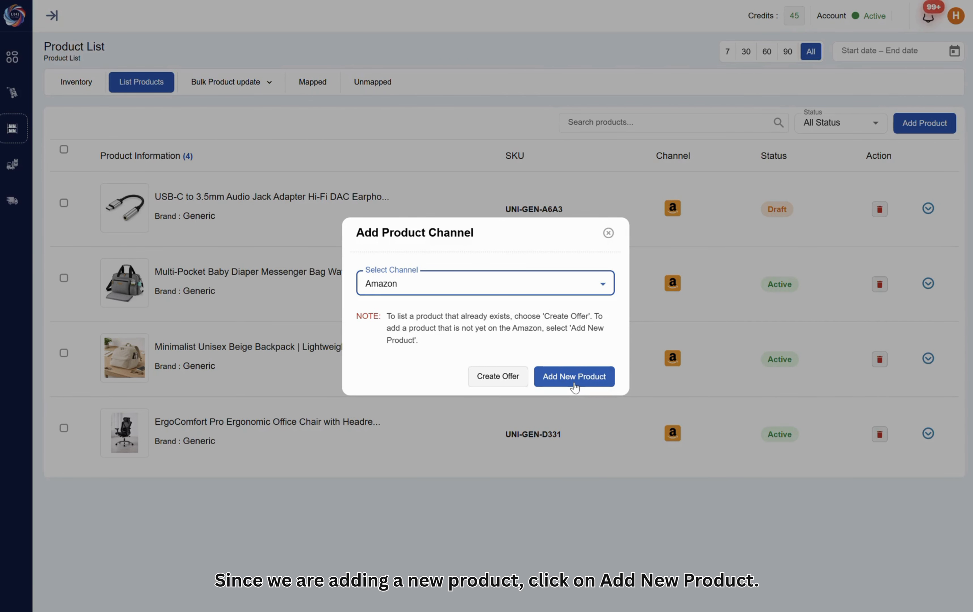
click(575, 384)
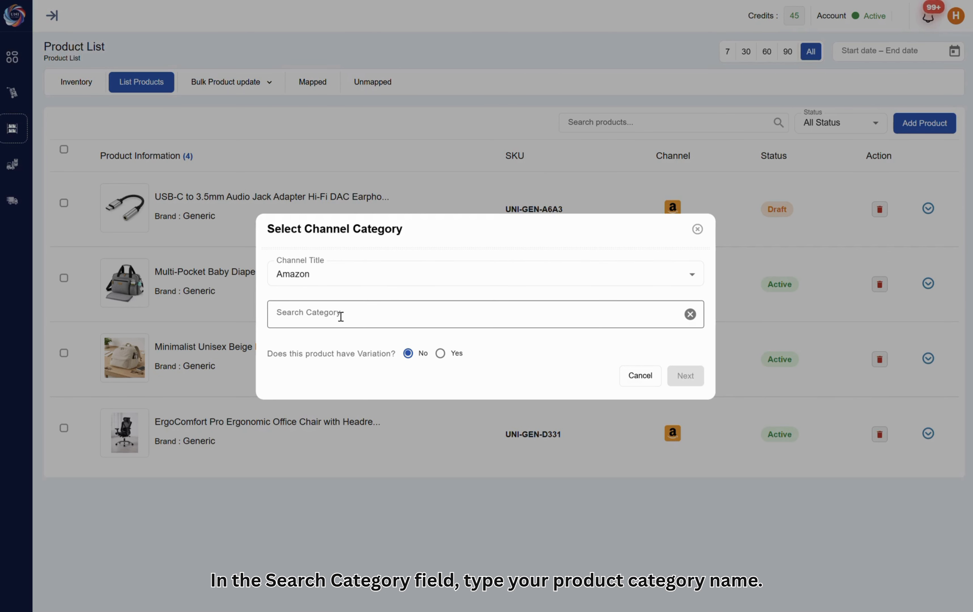
- Search categories for "wallets", choose Wall-Mounted Fans under Kitchen & Home Appliances without variation, and continue past the Amazon information notice to the product form
click(340, 317)
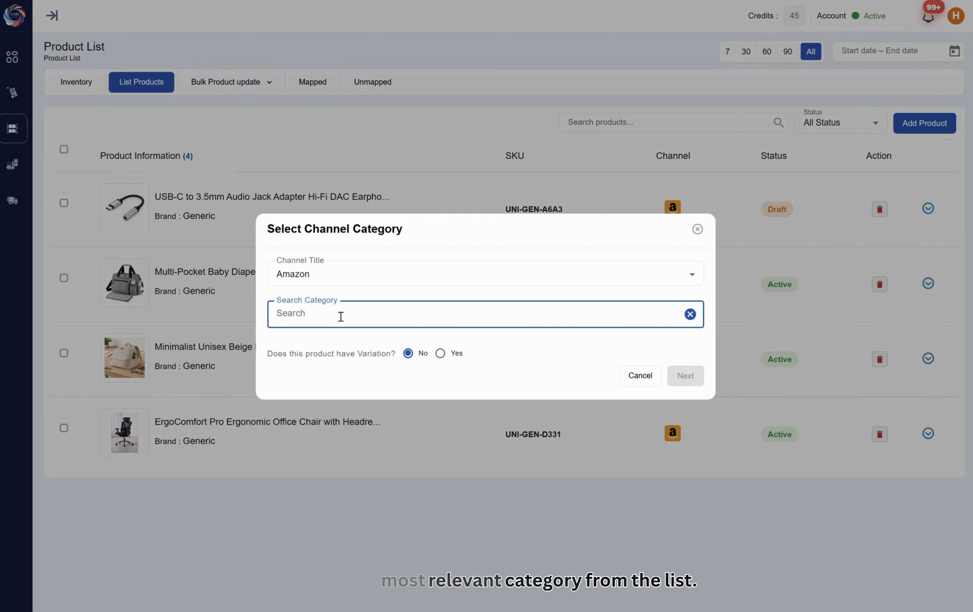
text(wallets)
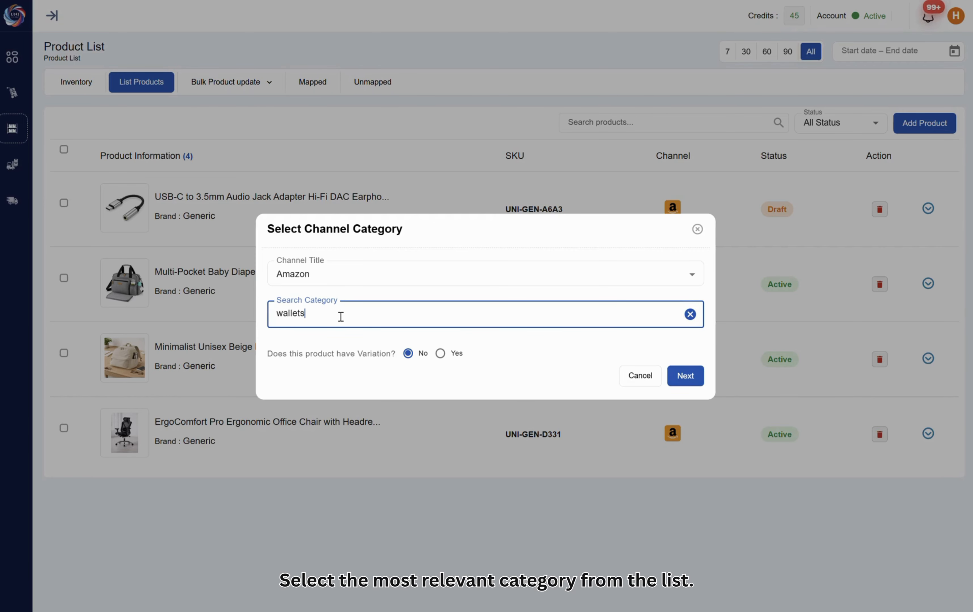
scroll(351, 395, down, 3)
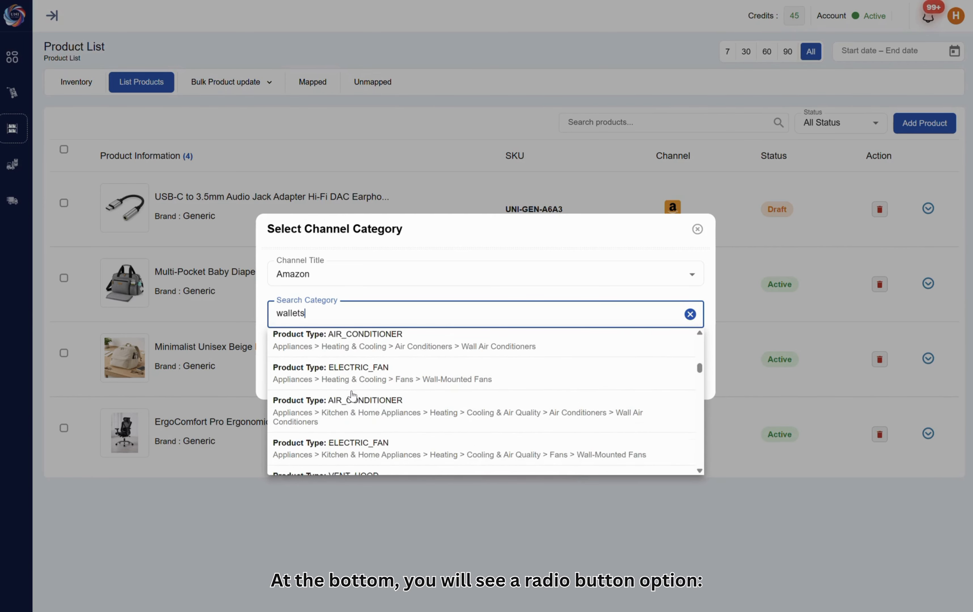
scroll(351, 395, down, 1)
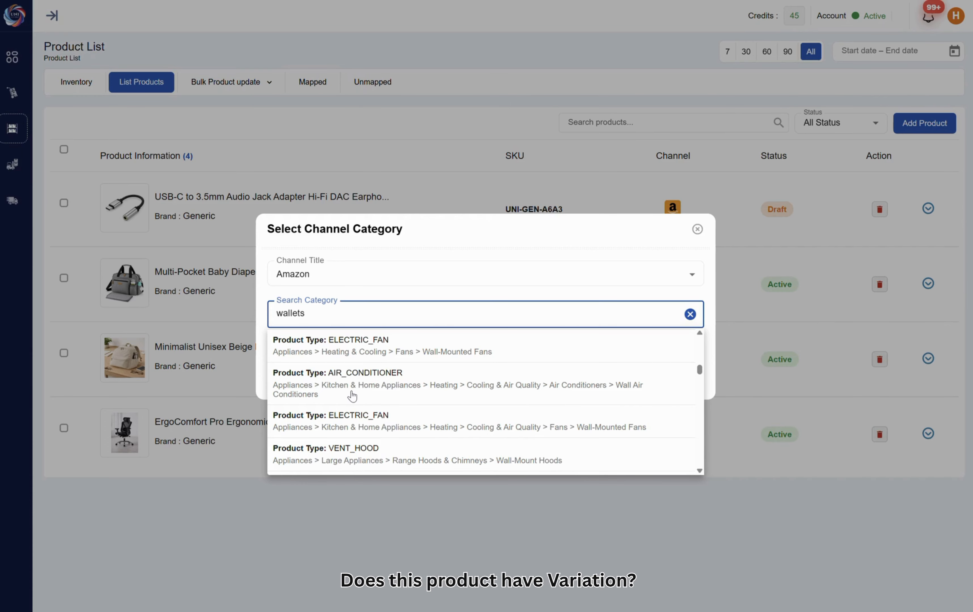
click(352, 421)
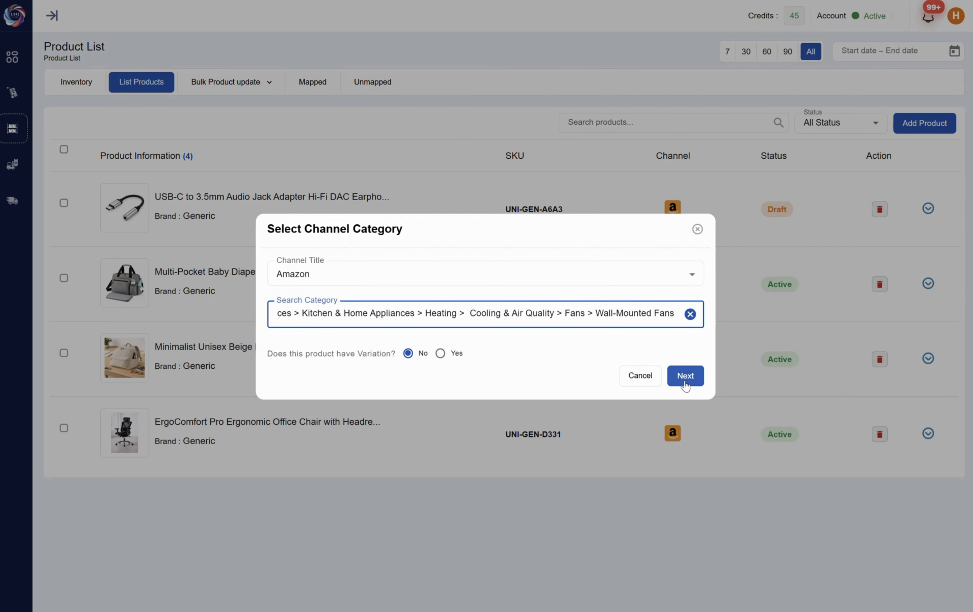
click(684, 376)
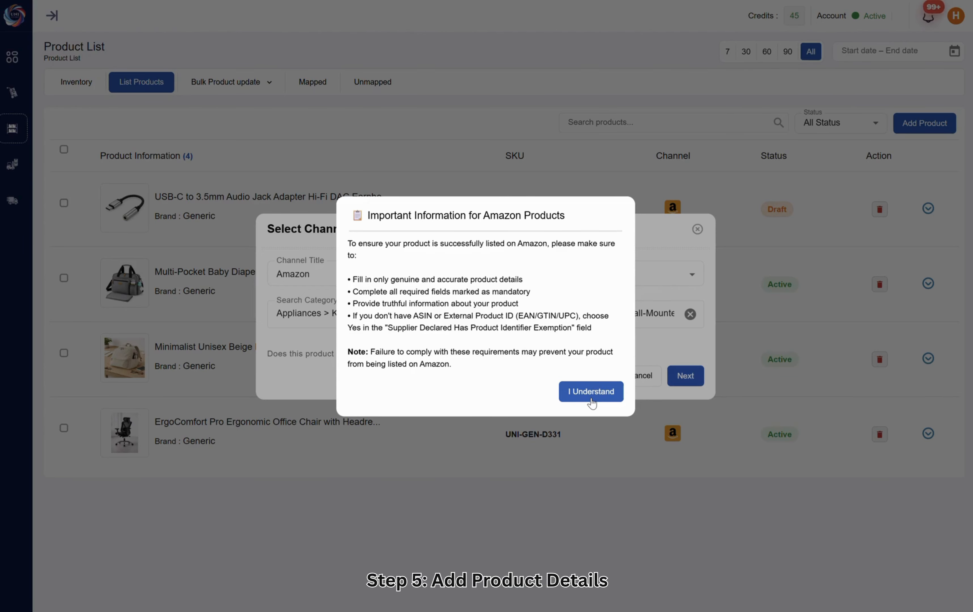
click(591, 392)
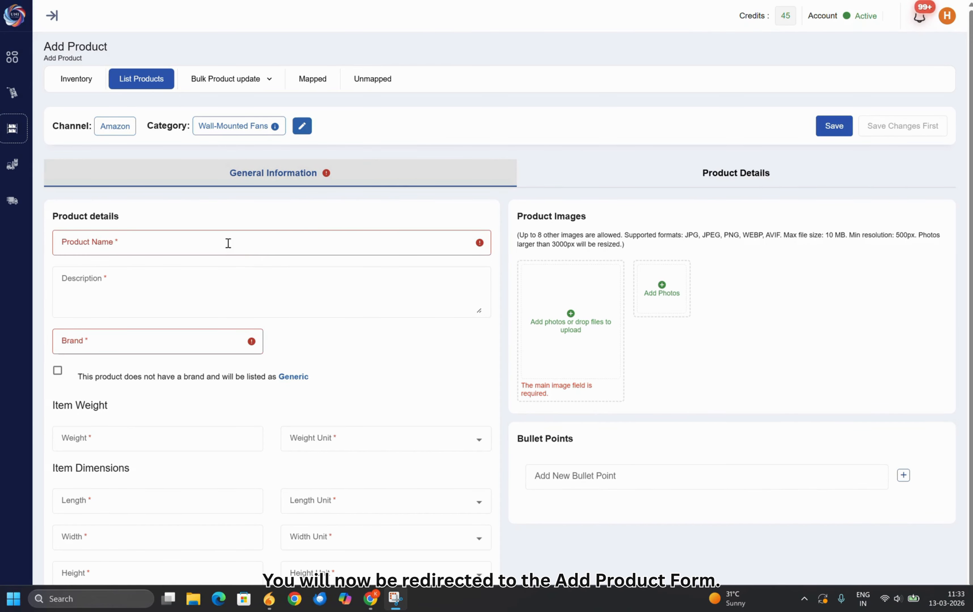
- Paste the product name "Men's Leather Wallet – Slim Bifold Wallet with Card Slots, Coin Pocket & Cash Compartment – Minimalist Everyday Wallet for Men"
click(228, 243)
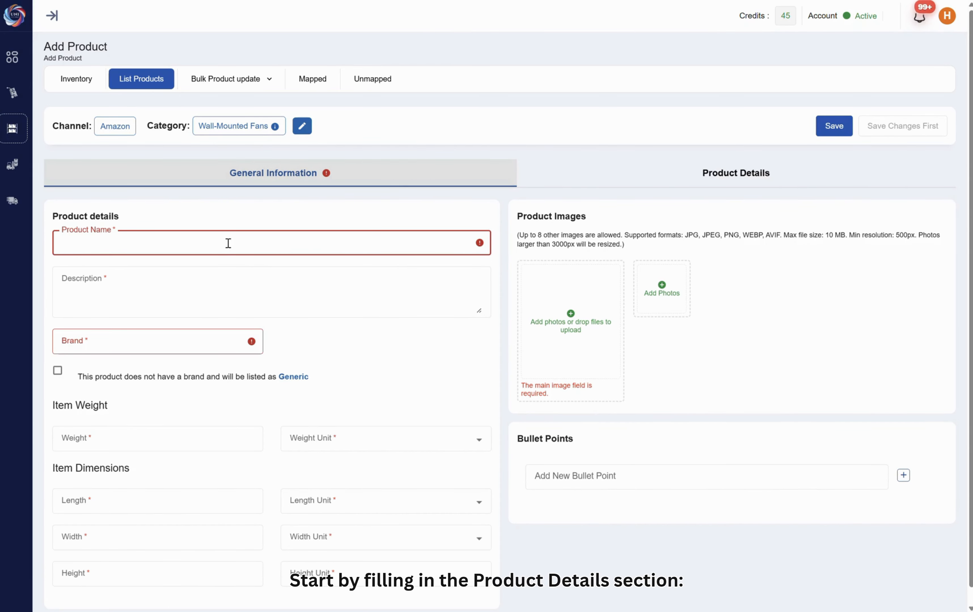
key(super+v)
click(179, 395)
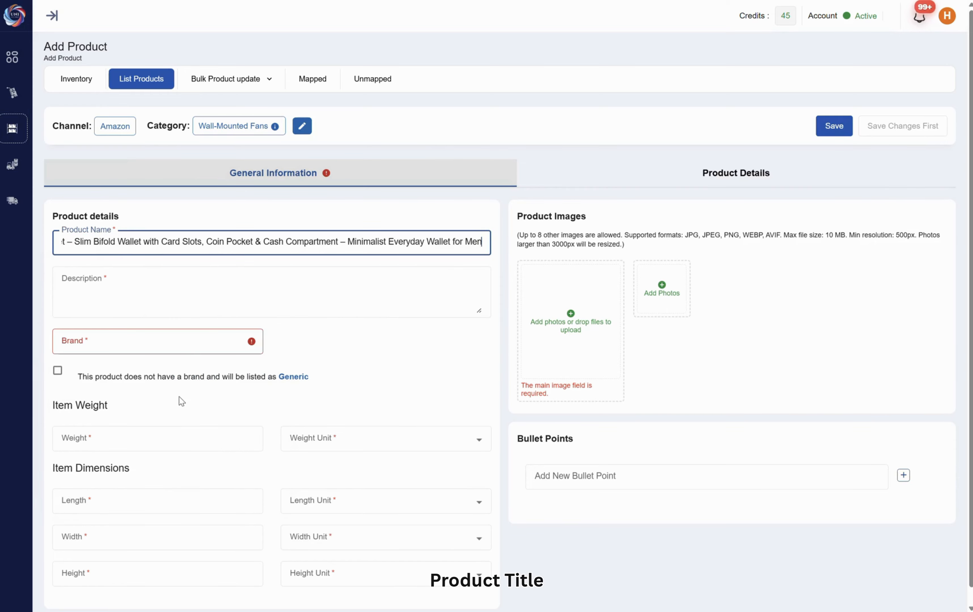
- Paste the copied bifold leather wallet text as the description and mark the product as having no brand, listed as Generic
click(174, 299)
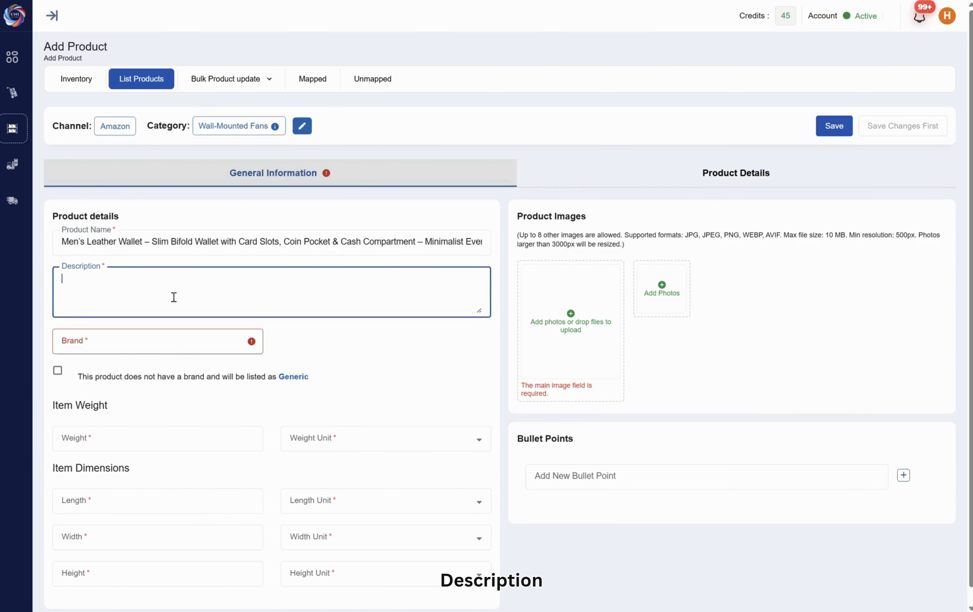
key(super+v)
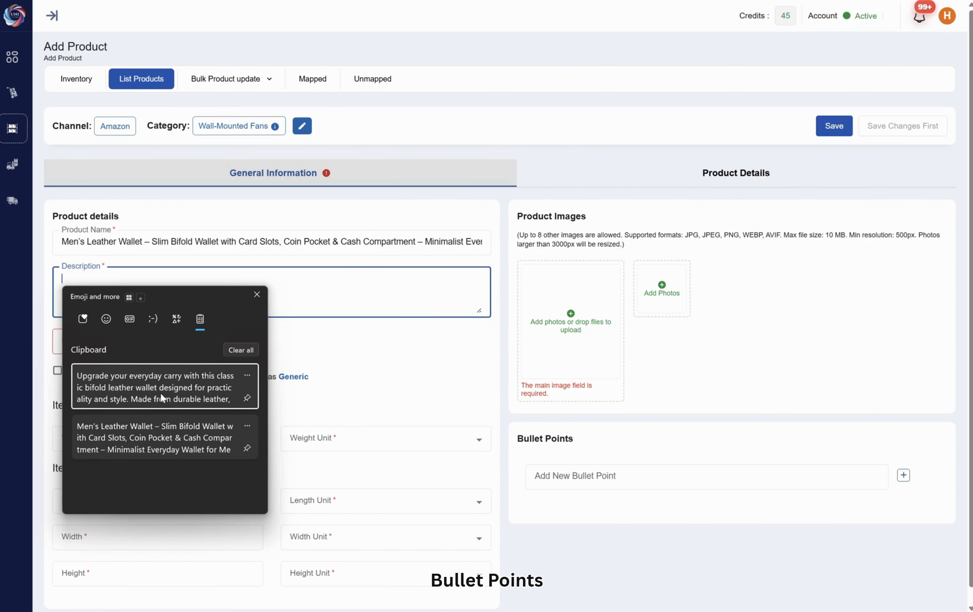
click(161, 393)
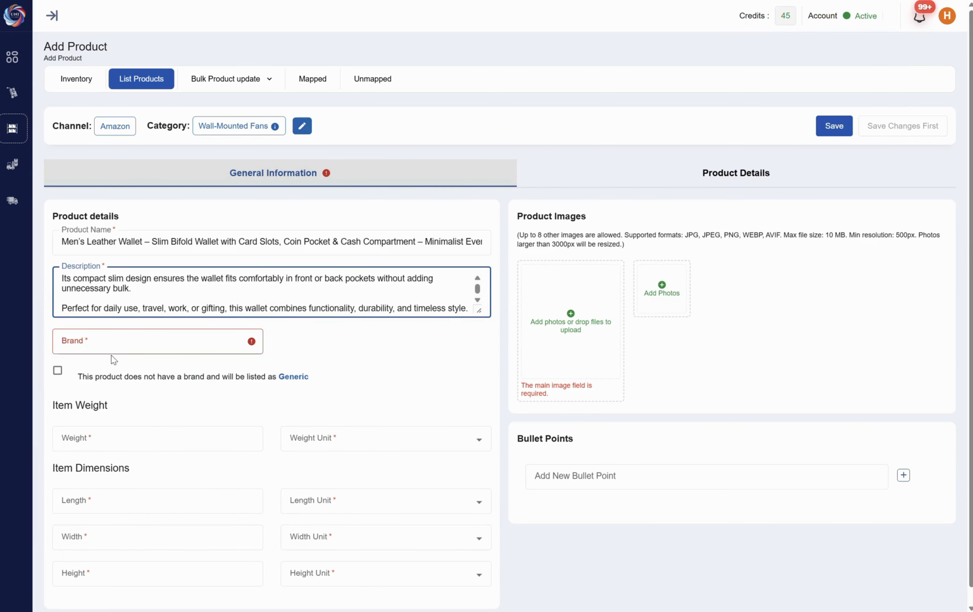
click(58, 372)
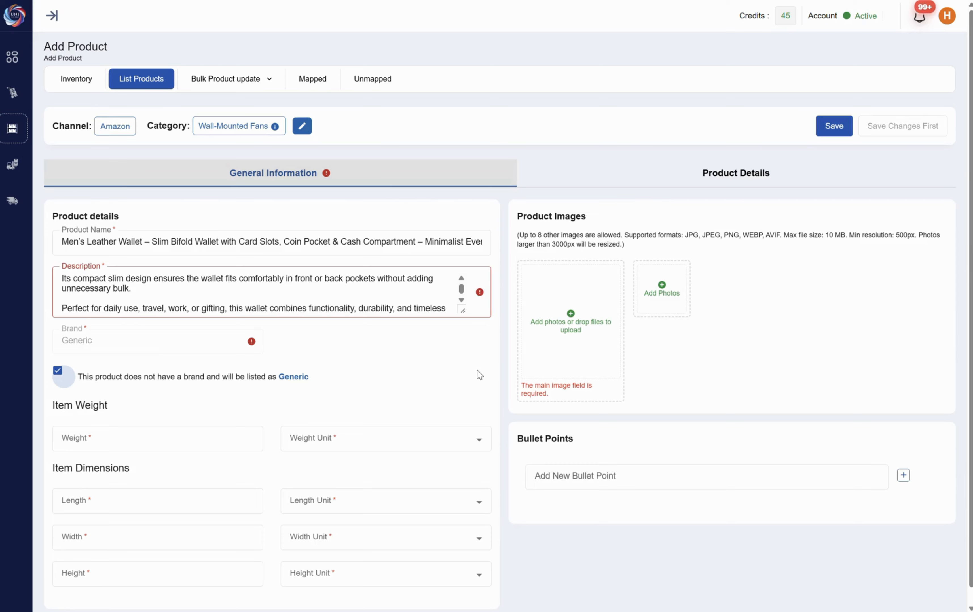
- Set the item weight to 40 with Grams as the unit
click(205, 434)
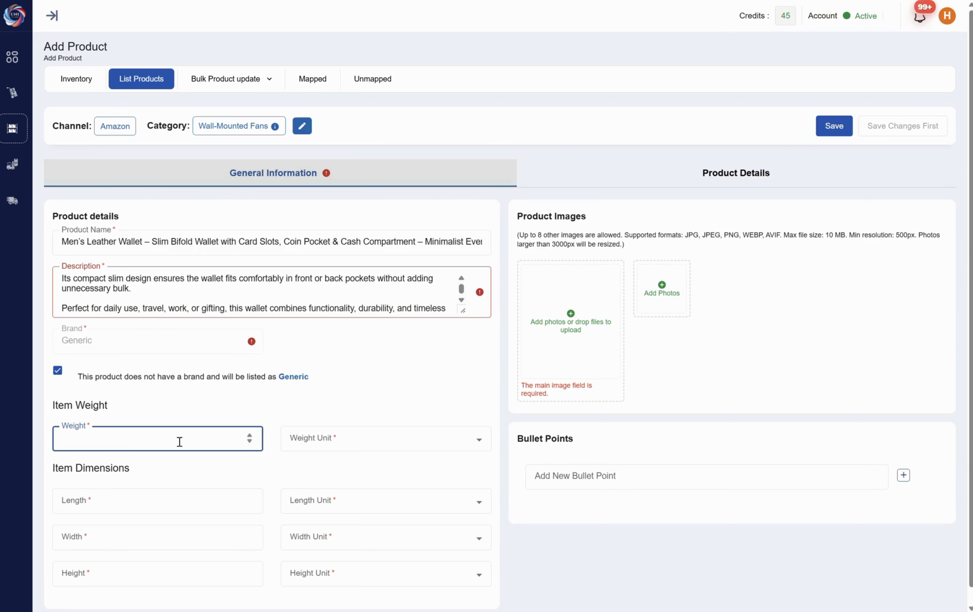
click(321, 445)
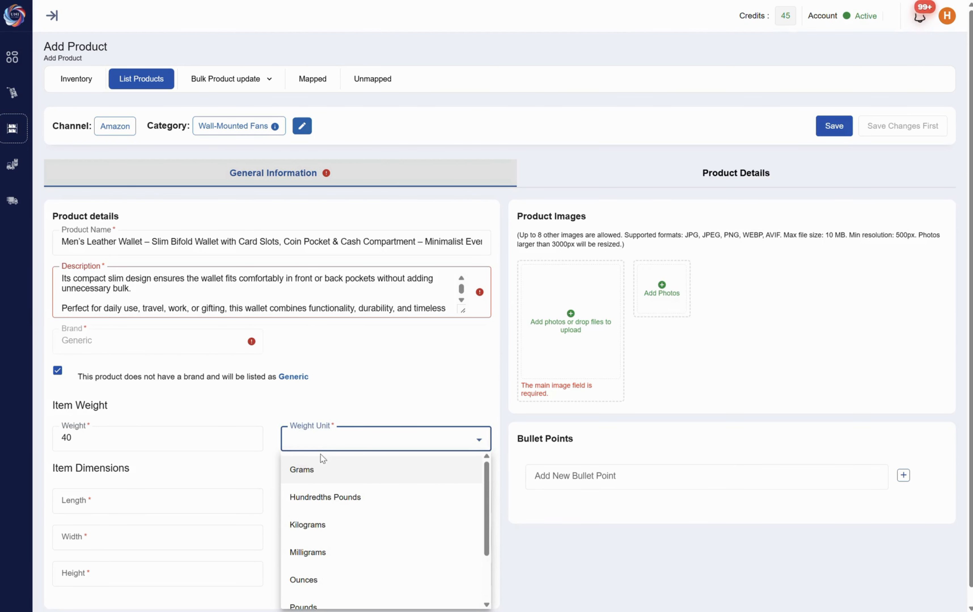
click(320, 470)
- Set the item length to 10 with Centimetres as the unit
click(135, 502)
text(10)
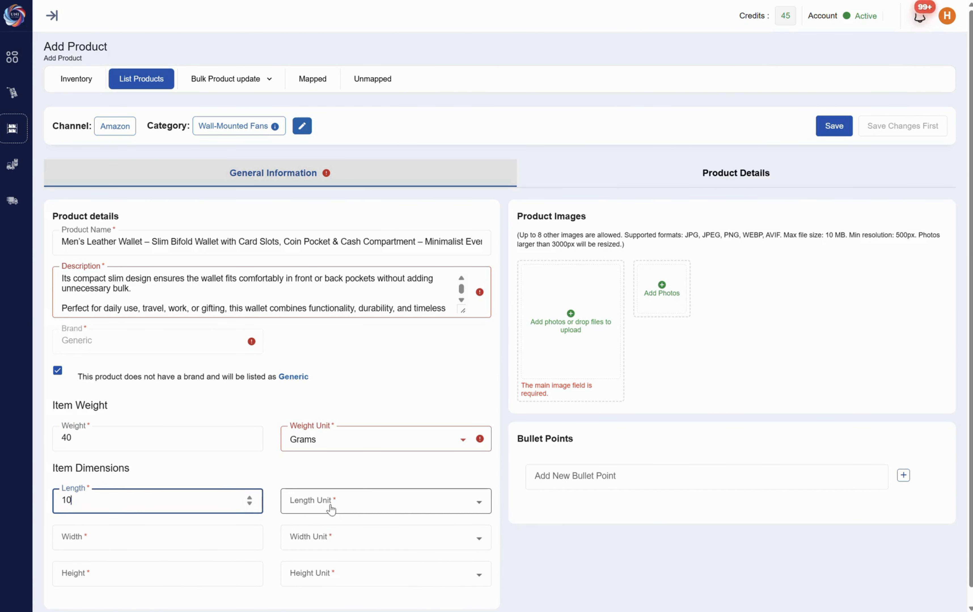
click(451, 505)
click(323, 381)
scroll(204, 444, down, 1)
- Change the item weight to 10 and set its unit to Grams
click(329, 424)
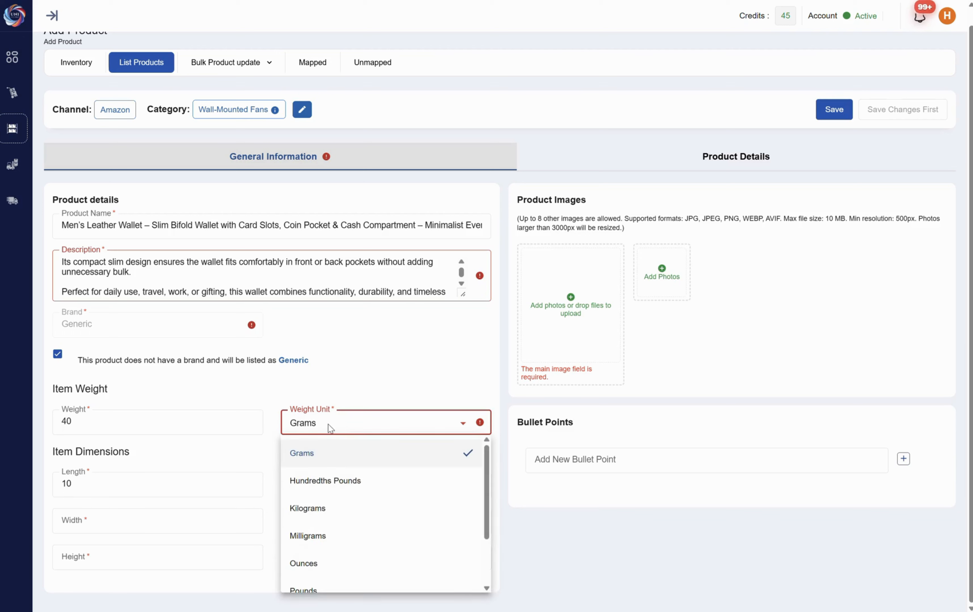
click(328, 464)
click(98, 427)
text(10)
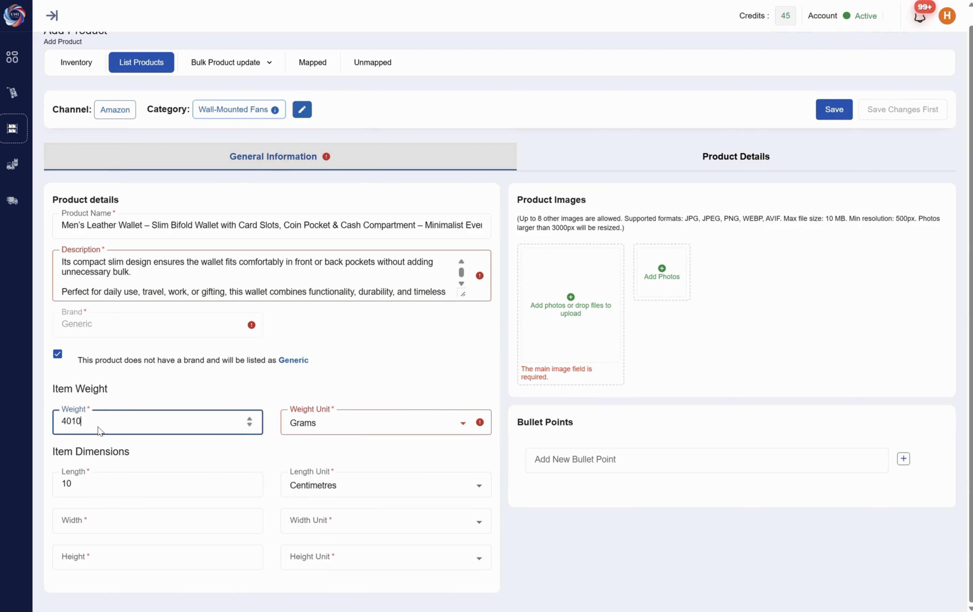
click(335, 429)
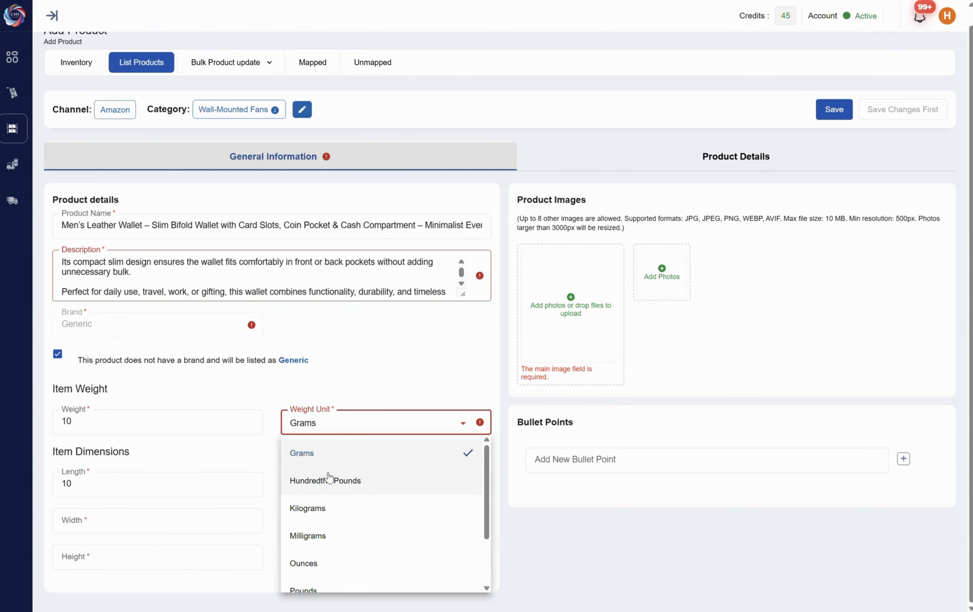
click(337, 509)
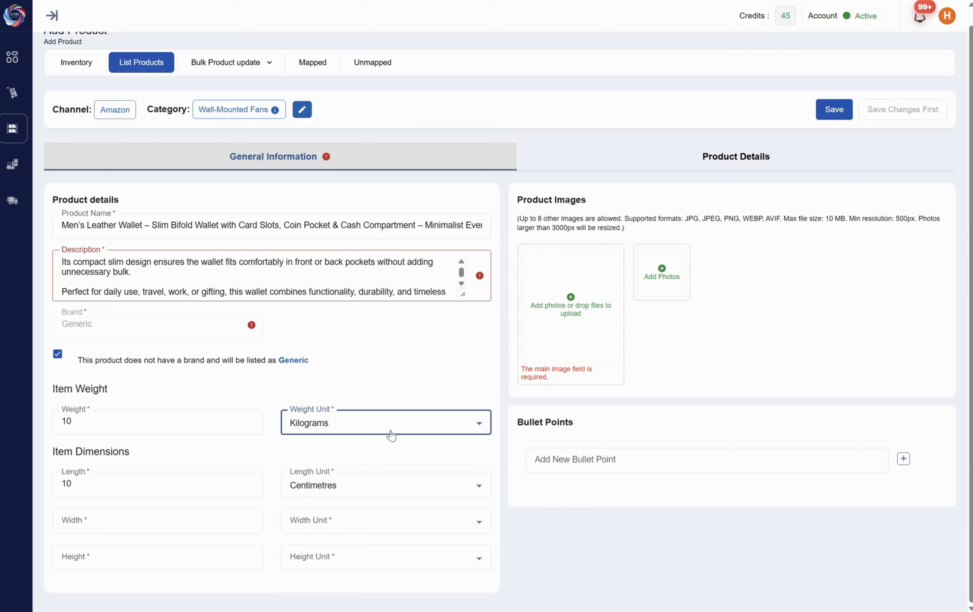
click(390, 429)
click(332, 456)
- Set the item width to 12 Centimetres and the item height to 13 Centimetres
click(166, 489)
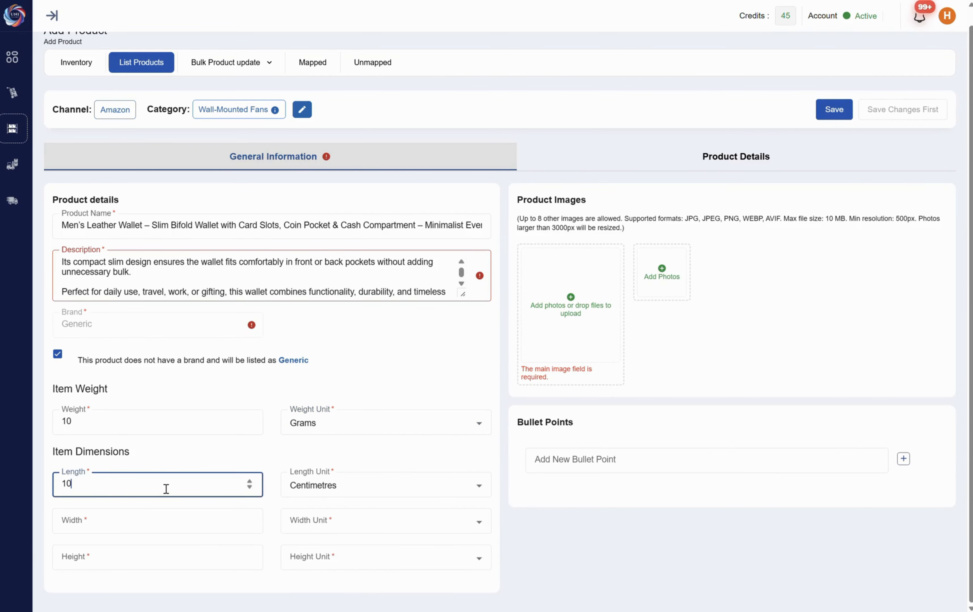
click(145, 525)
click(326, 527)
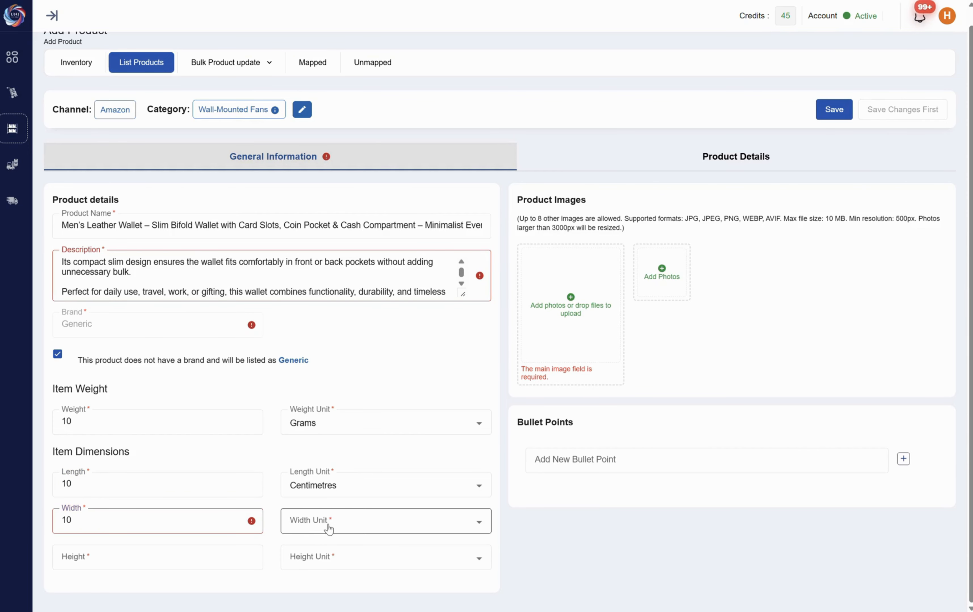
click(322, 401)
click(95, 518)
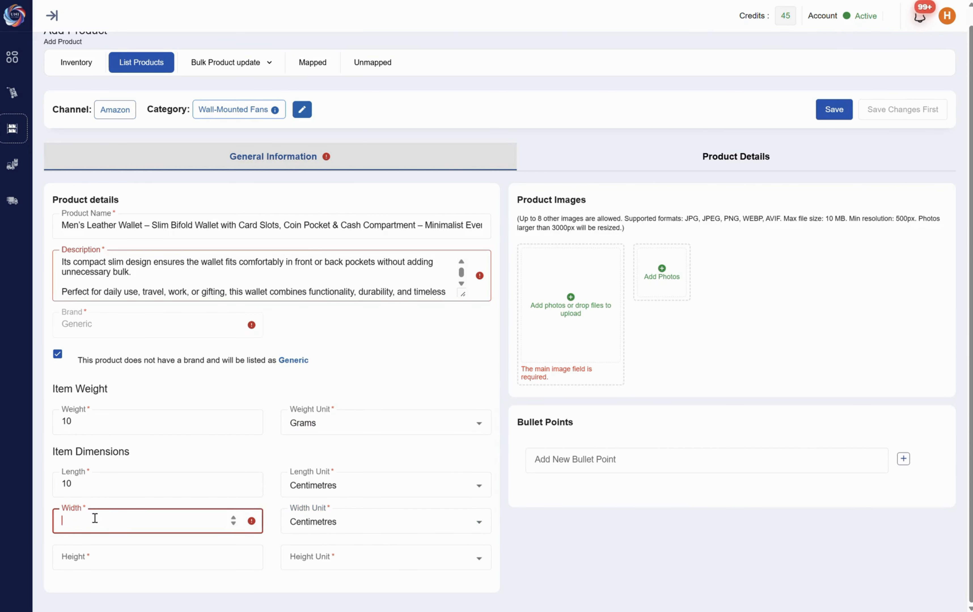
click(101, 556)
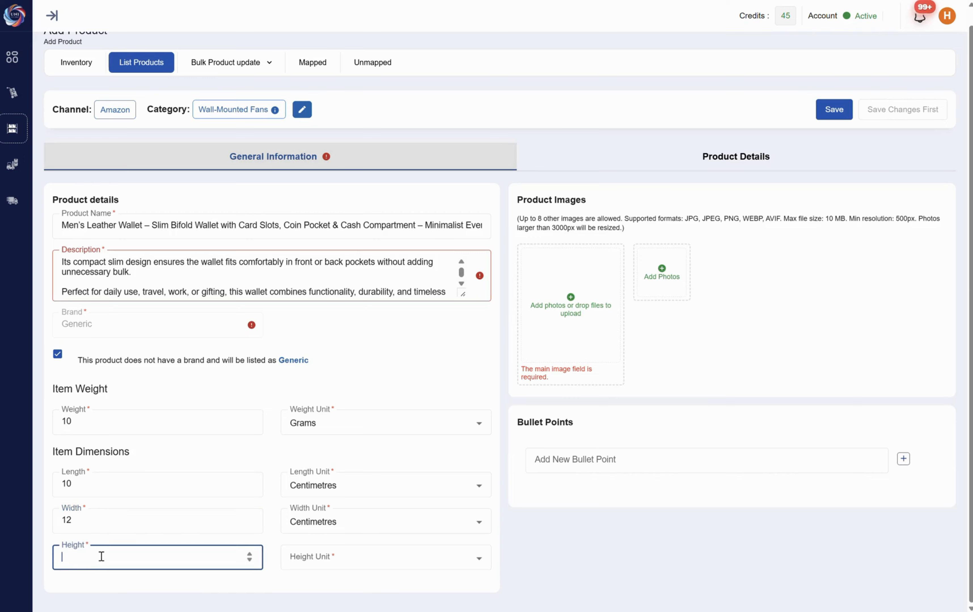
click(305, 556)
click(324, 373)
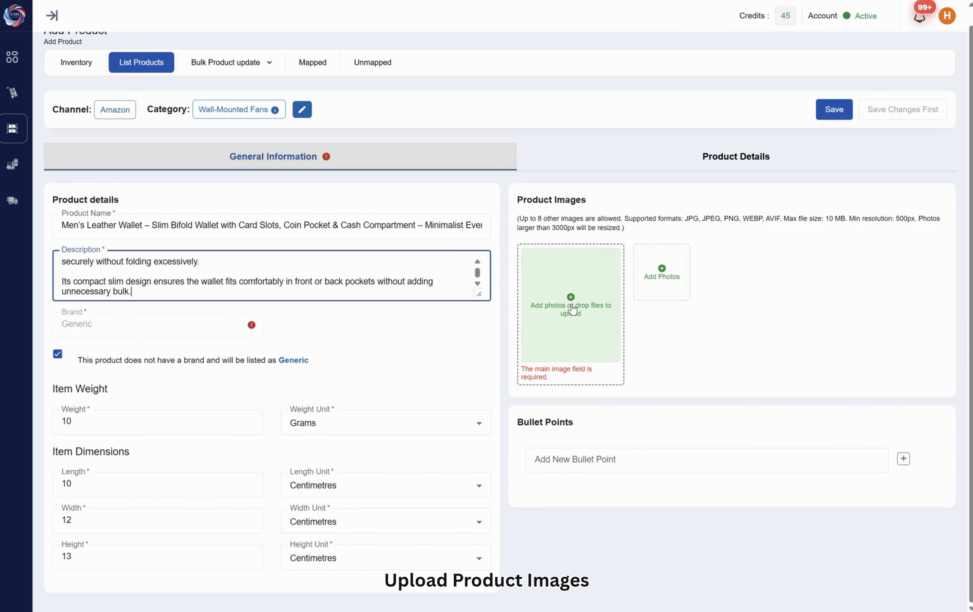
- Upload the closed brown wallet photo as the main product image and the open wallet photo as an additional image
click(572, 307)
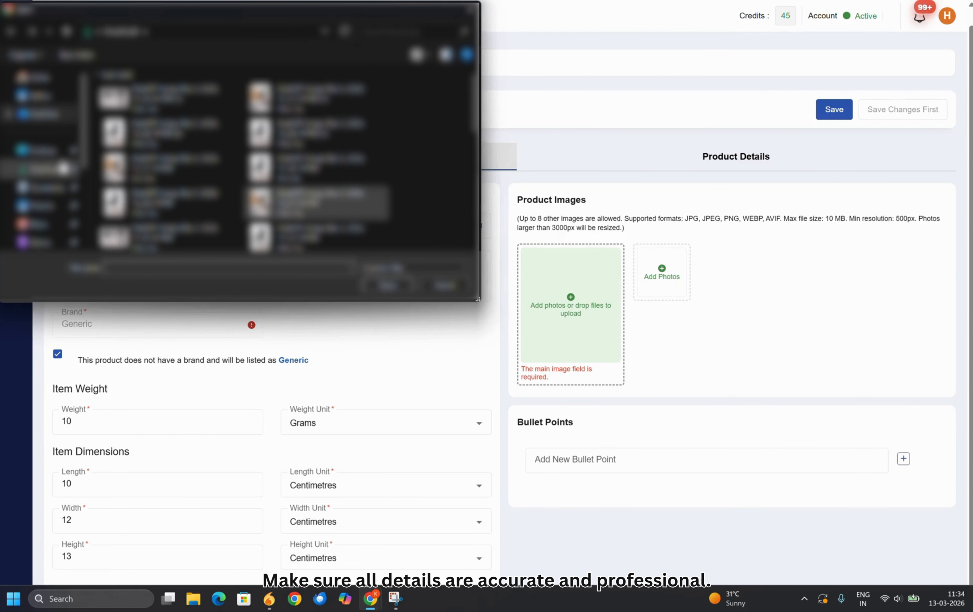
double_click(318, 202)
click(655, 277)
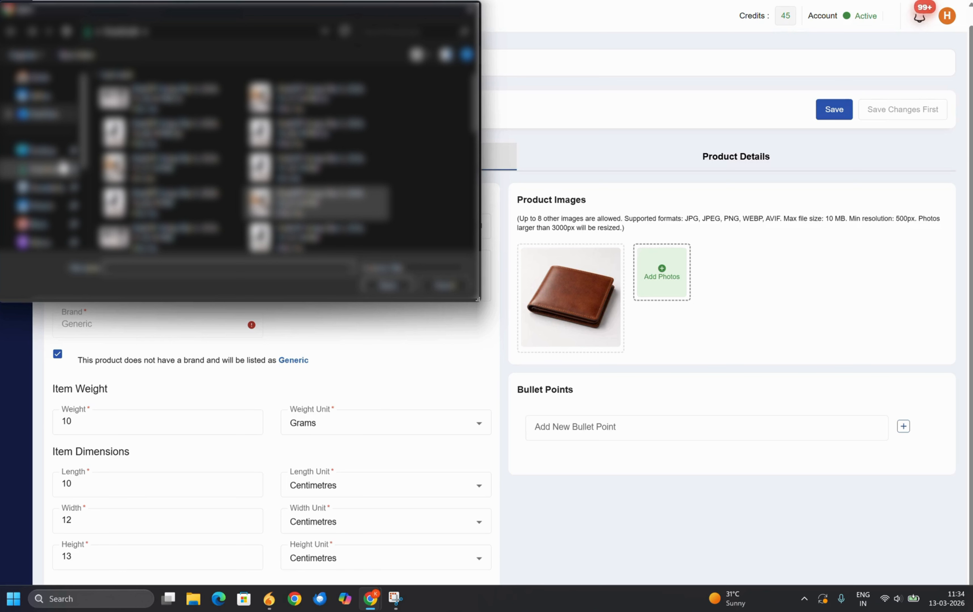
double_click(318, 202)
- Add the bullet points "Mens wallet", "slim wallet men" and "campact wallet men"
click(579, 426)
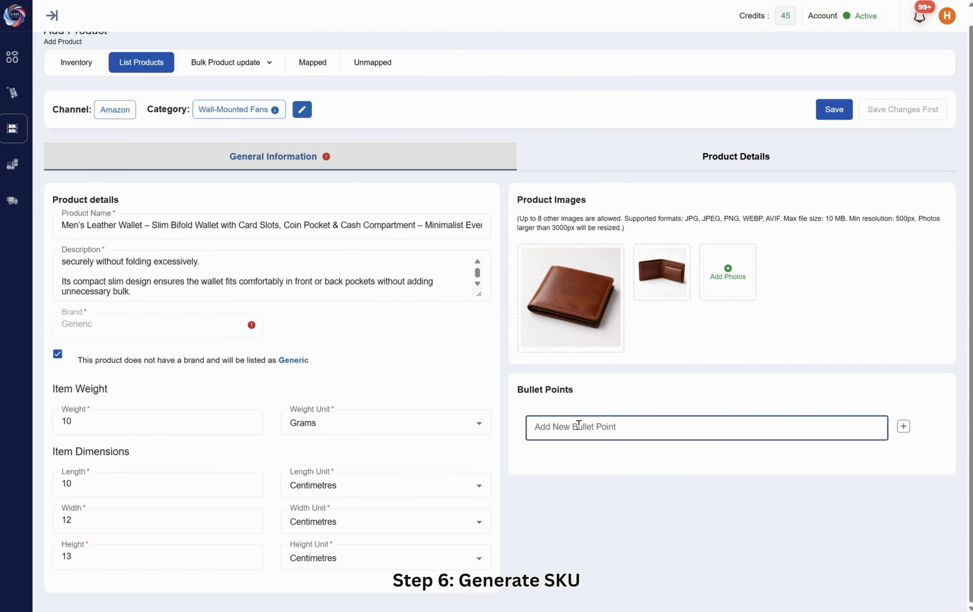
text(Mens wallet)
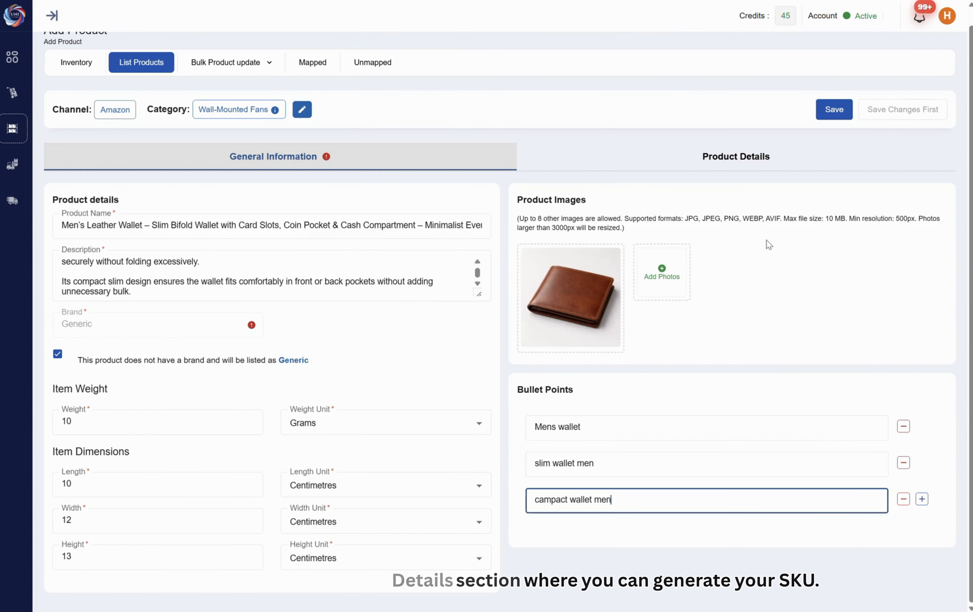
- Save the product's general information, and generate an SKU in the product details without size, color or model and apply it
click(846, 116)
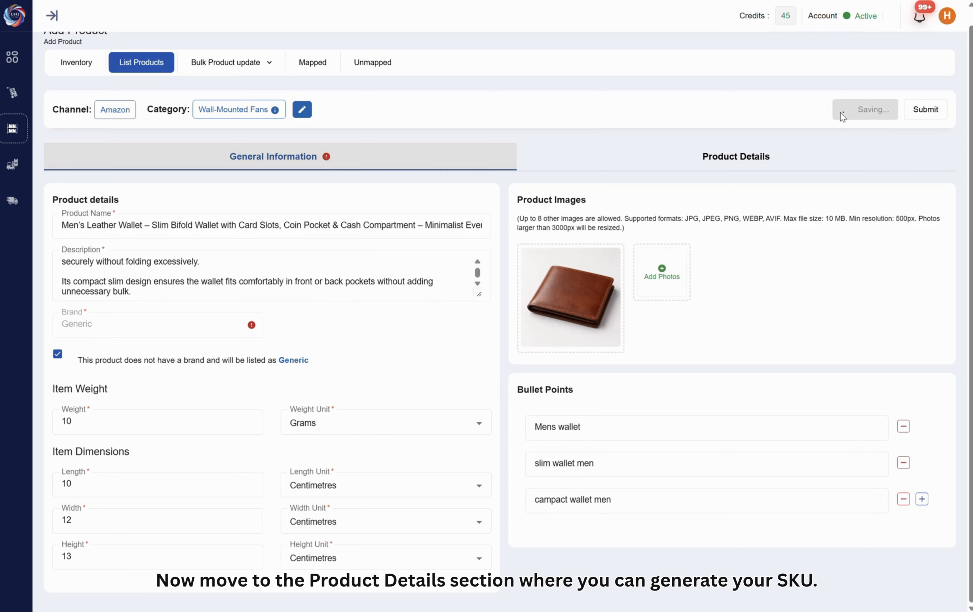
click(725, 157)
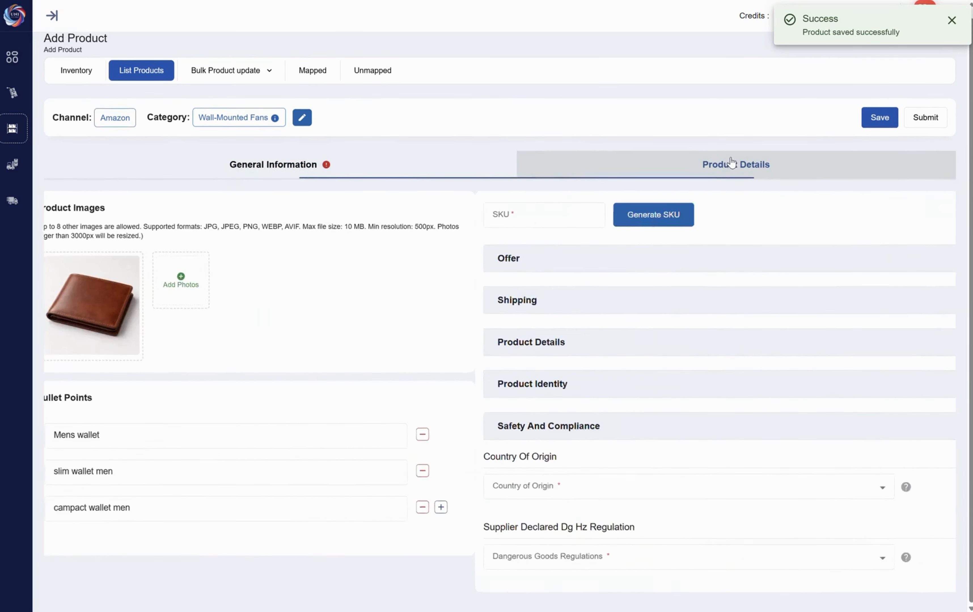
click(225, 221)
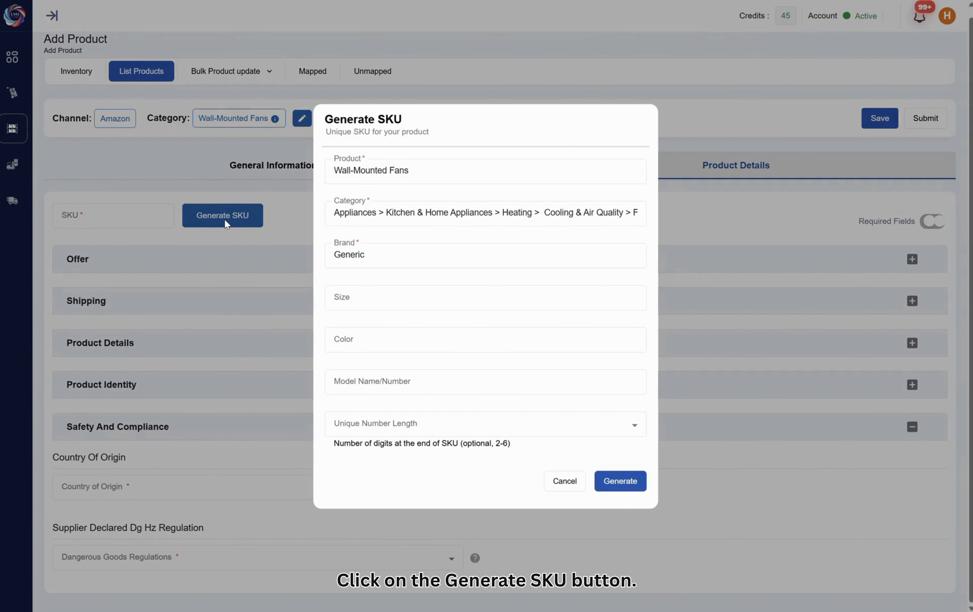
click(373, 298)
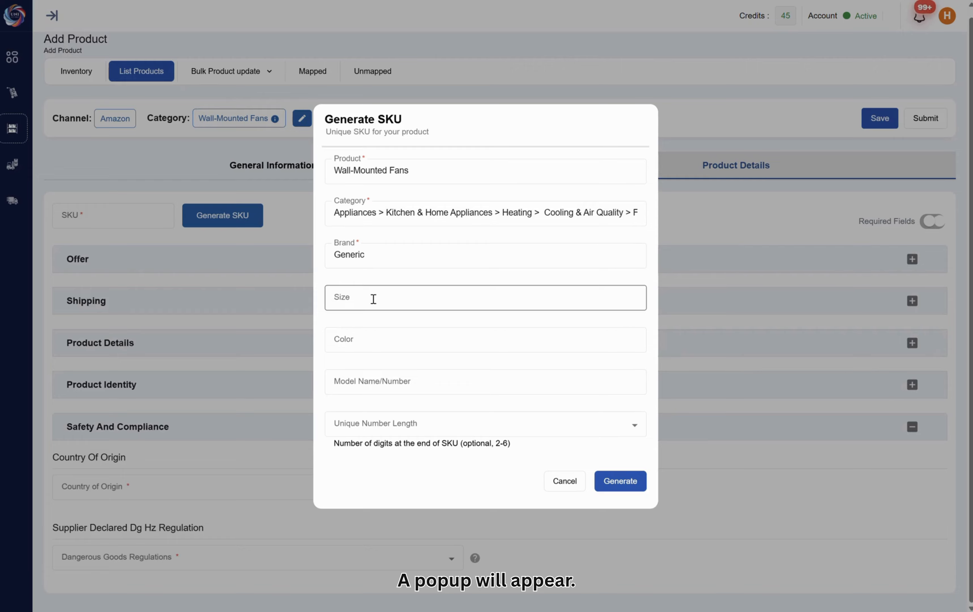
click(389, 332)
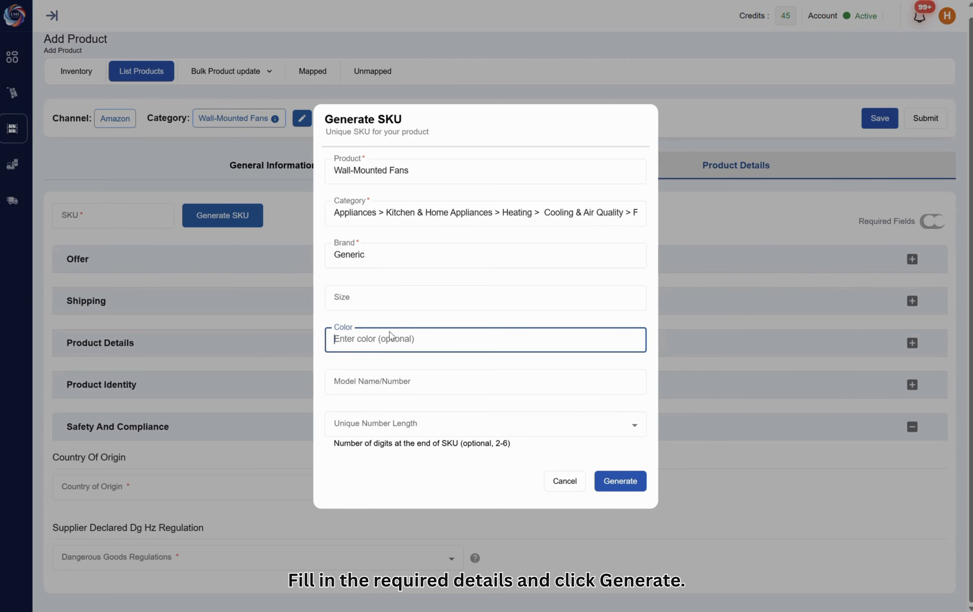
click(616, 484)
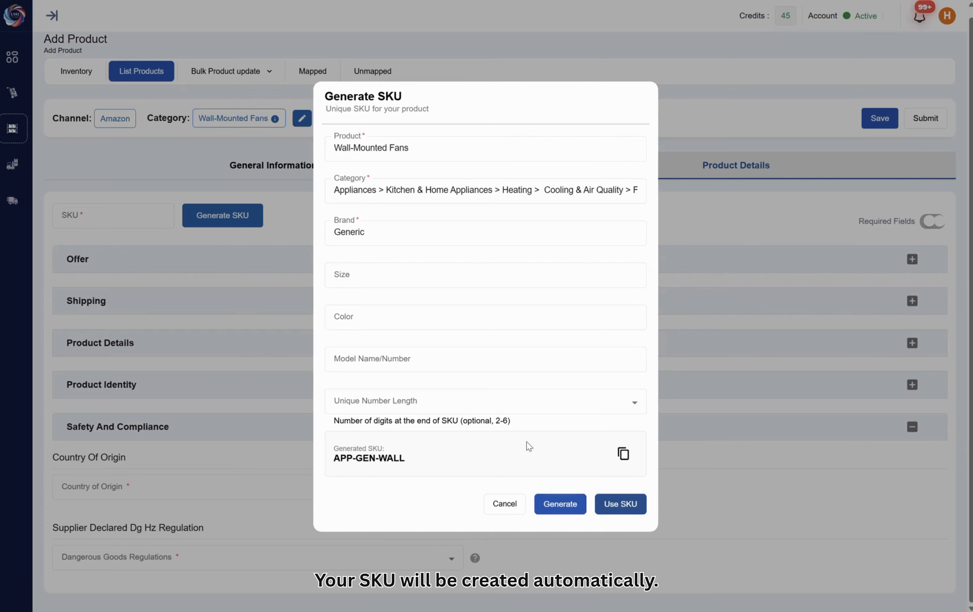
click(629, 507)
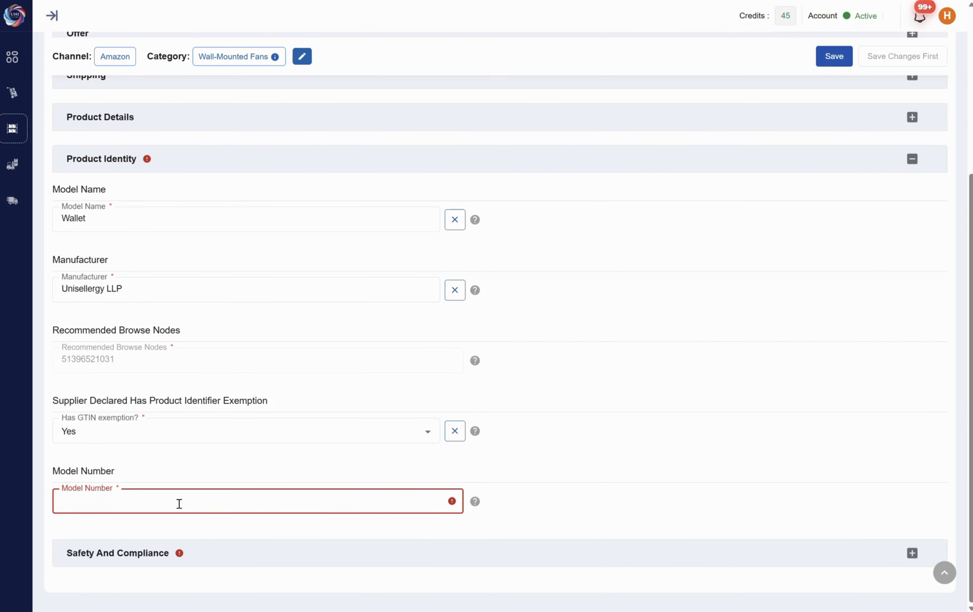
- Enter WA1254 as the model number and set the batteries required option under Safety And Compliance to No
text(WA1254)
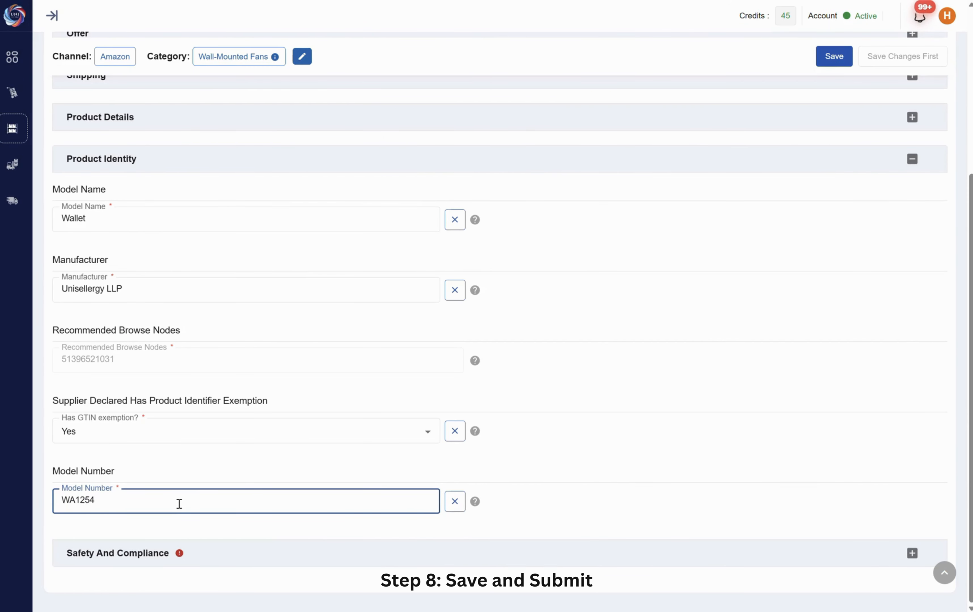
click(278, 553)
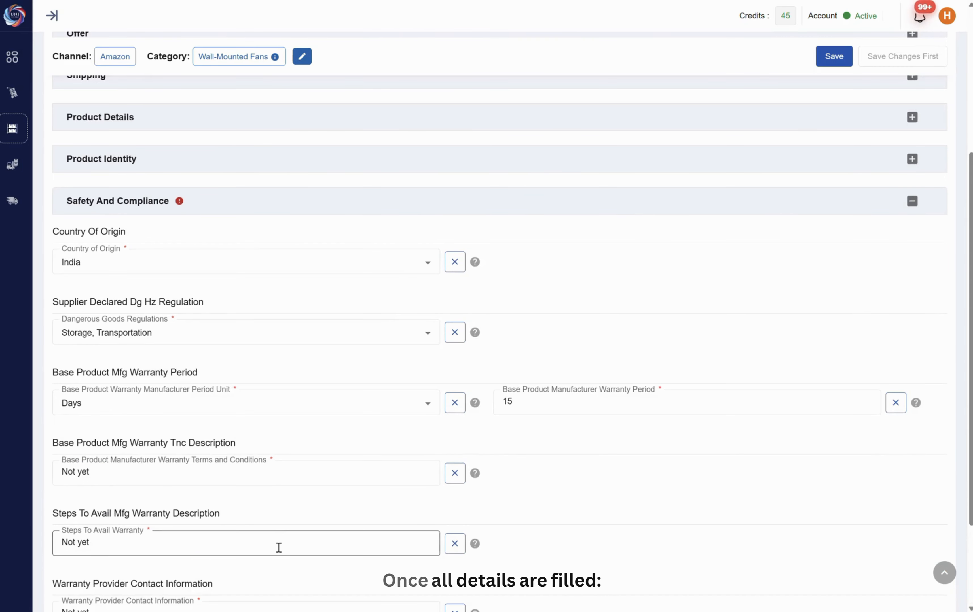
scroll(283, 486, down, 5)
click(171, 559)
click(141, 499)
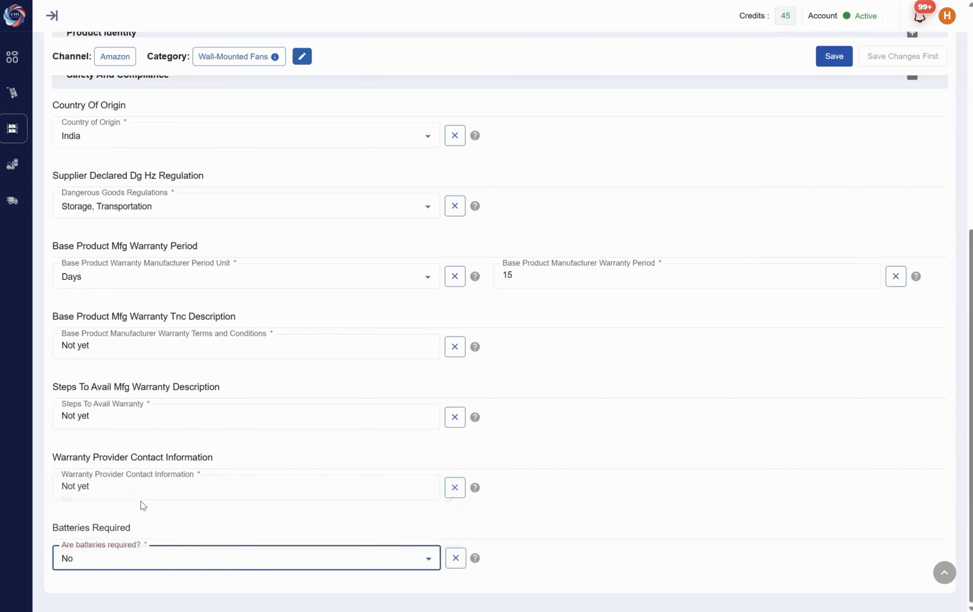
- Save and submit the product, and check the error flagged on the brand field in the general information
click(831, 59)
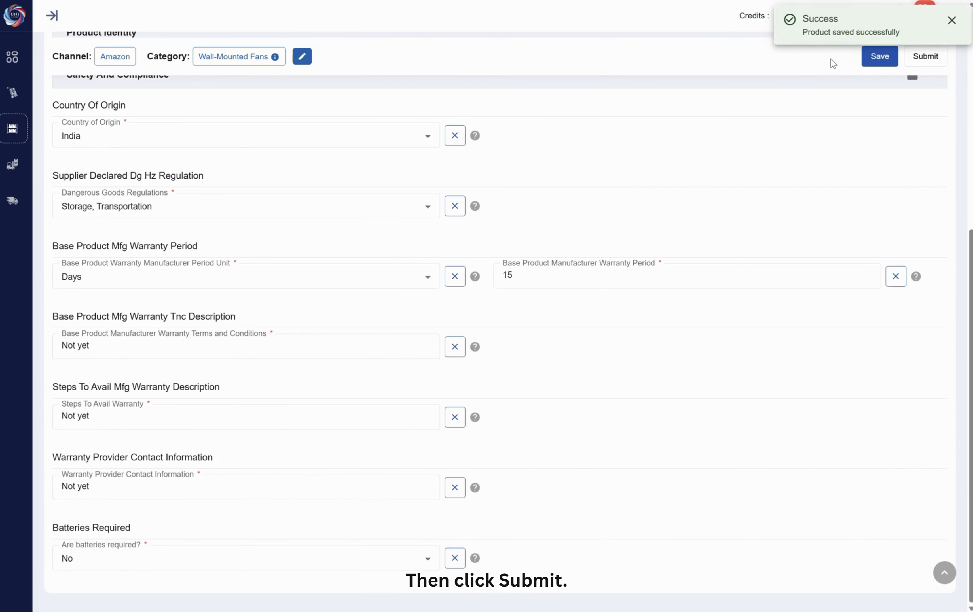
click(929, 57)
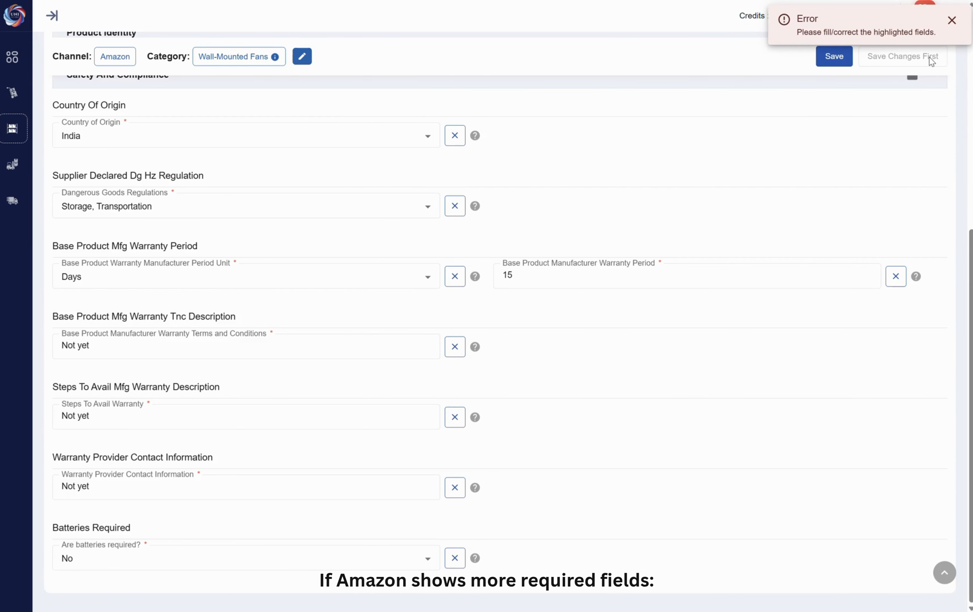
scroll(584, 306, down, 8)
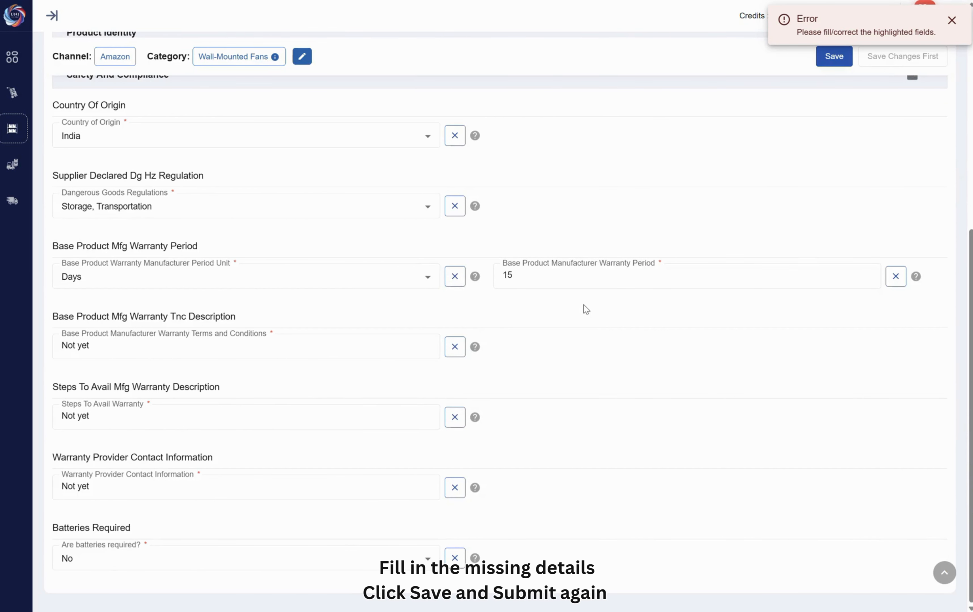
scroll(584, 305, up, 8)
click(308, 175)
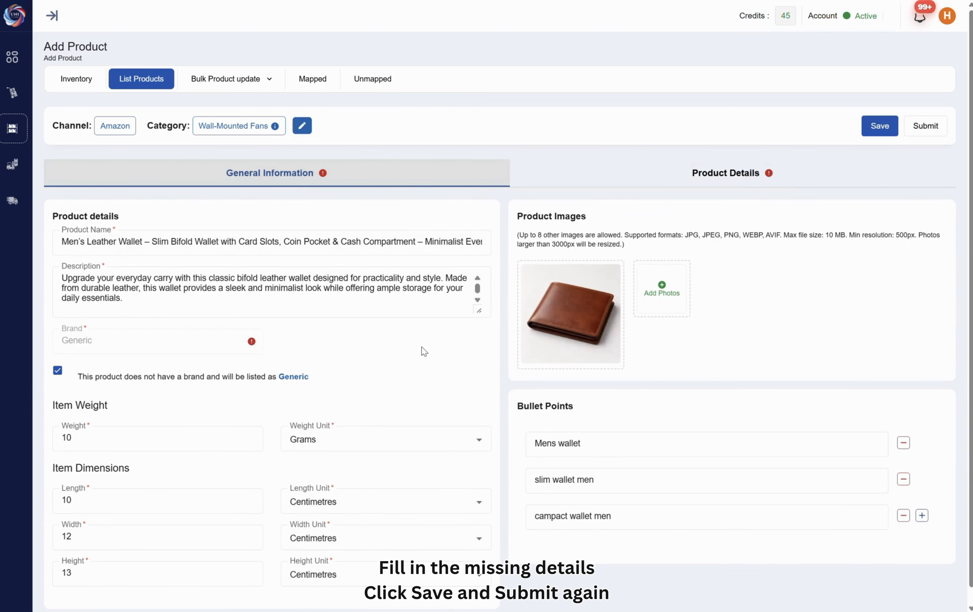
mouse_move(249, 342)
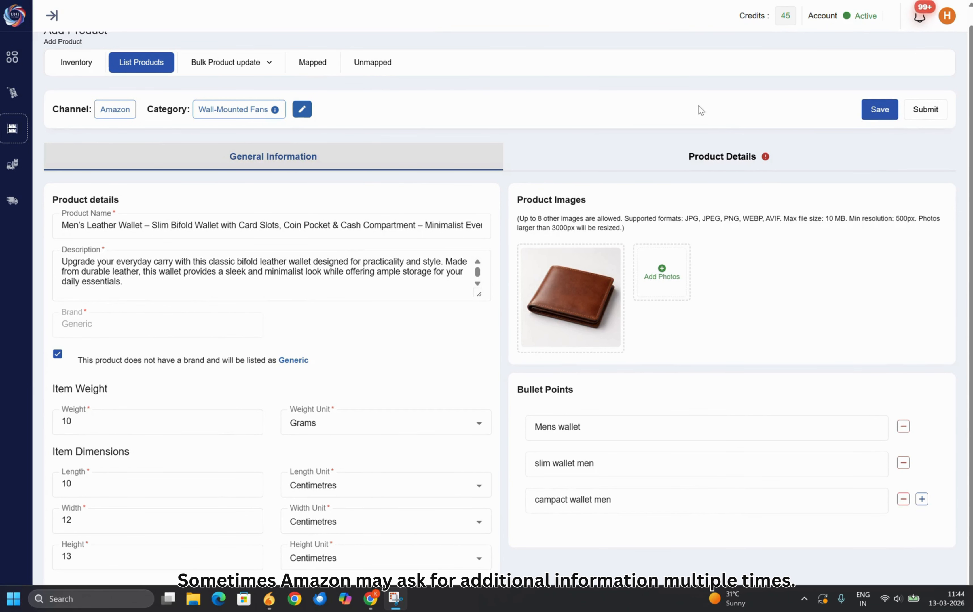
- Change the unit count to 11 in the flagged Product Details section
click(748, 159)
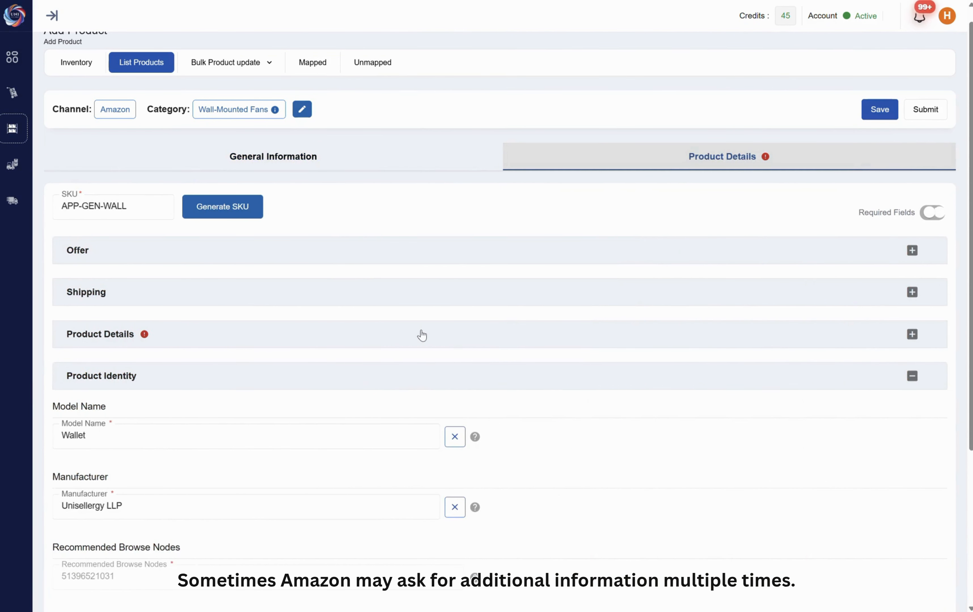
click(422, 335)
click(532, 395)
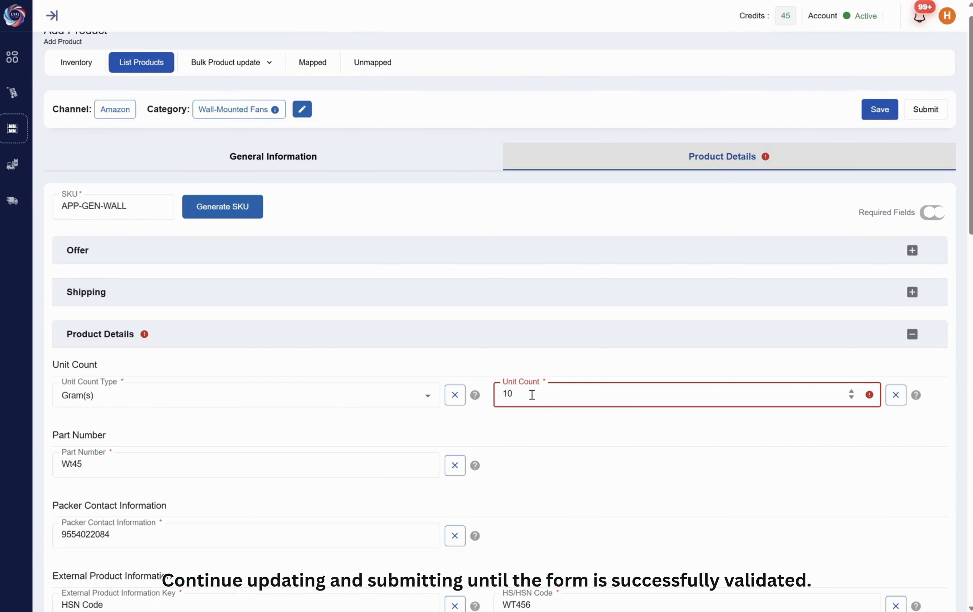
key(BackSpace)
key(BackSpace)
text(11)
click(570, 479)
scroll(570, 479, down, 1)
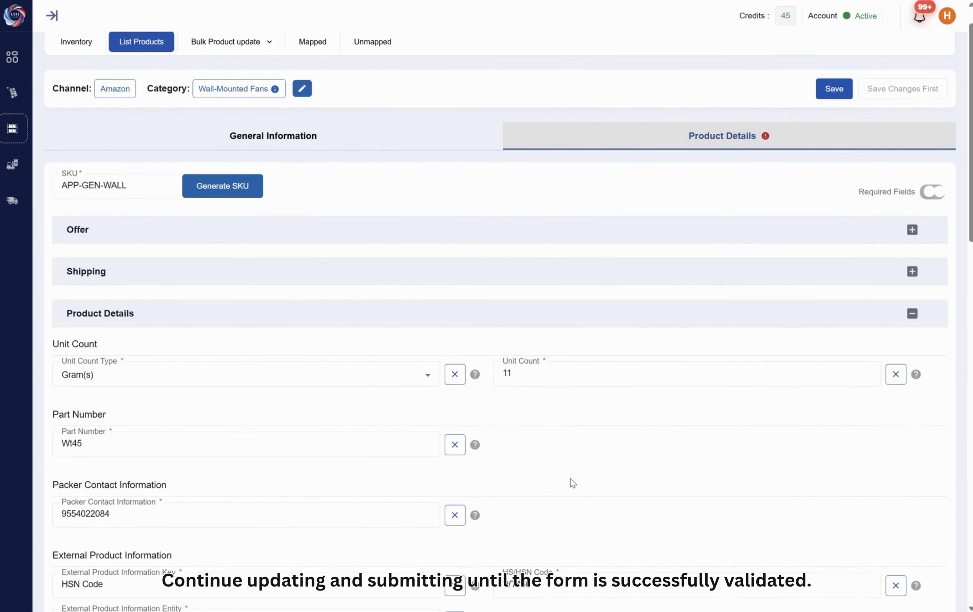
- Set the unit count type to Count and the unit count to 1, and save and resubmit the product
mouse_move(871, 310)
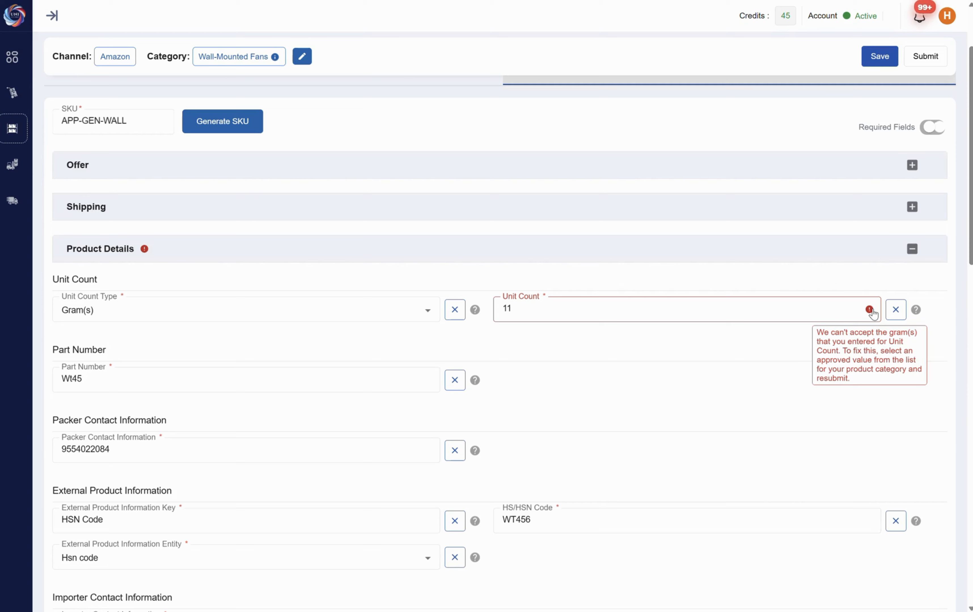
double_click(499, 313)
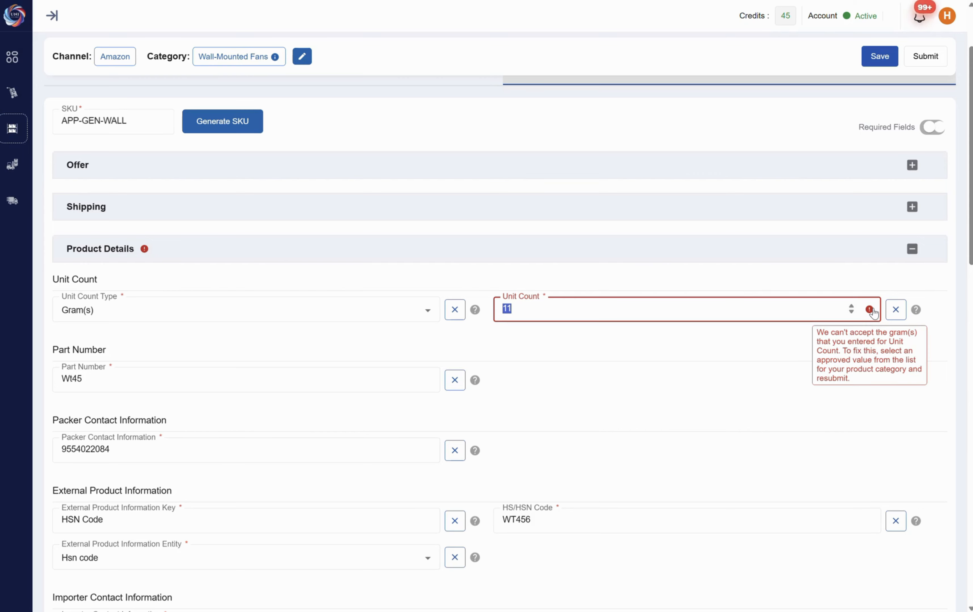
click(407, 309)
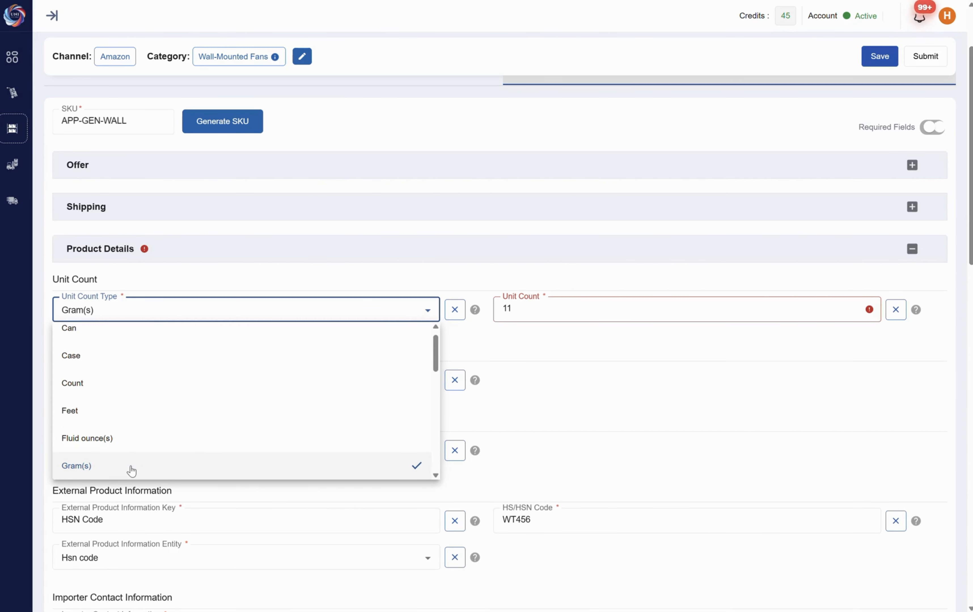
click(114, 383)
click(526, 309)
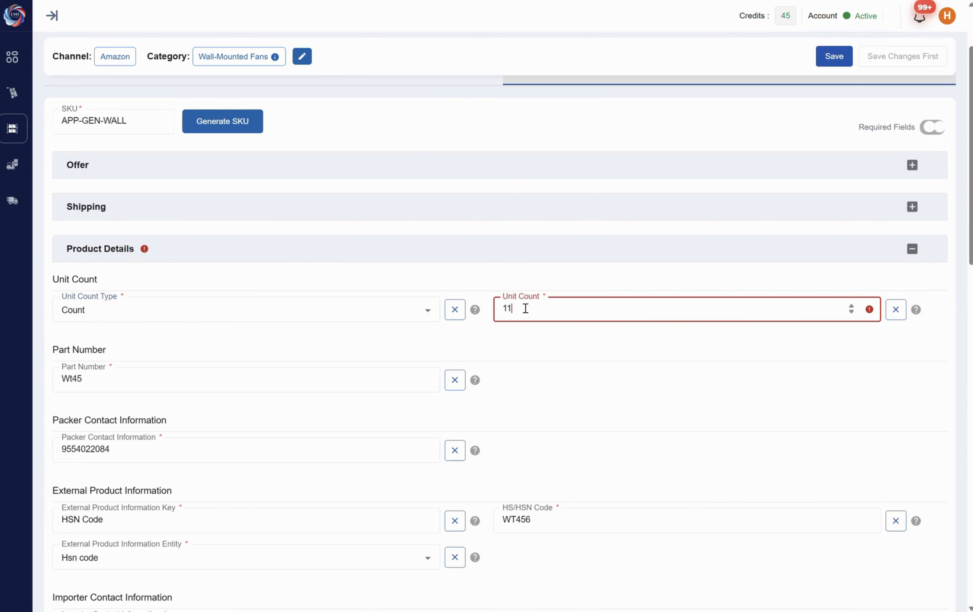
key(BackSpace)
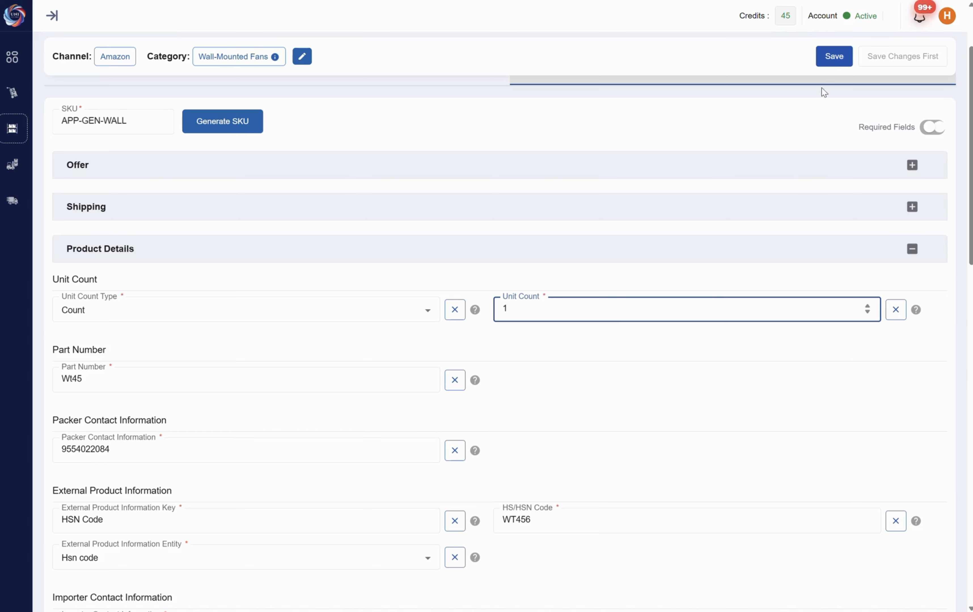
click(834, 56)
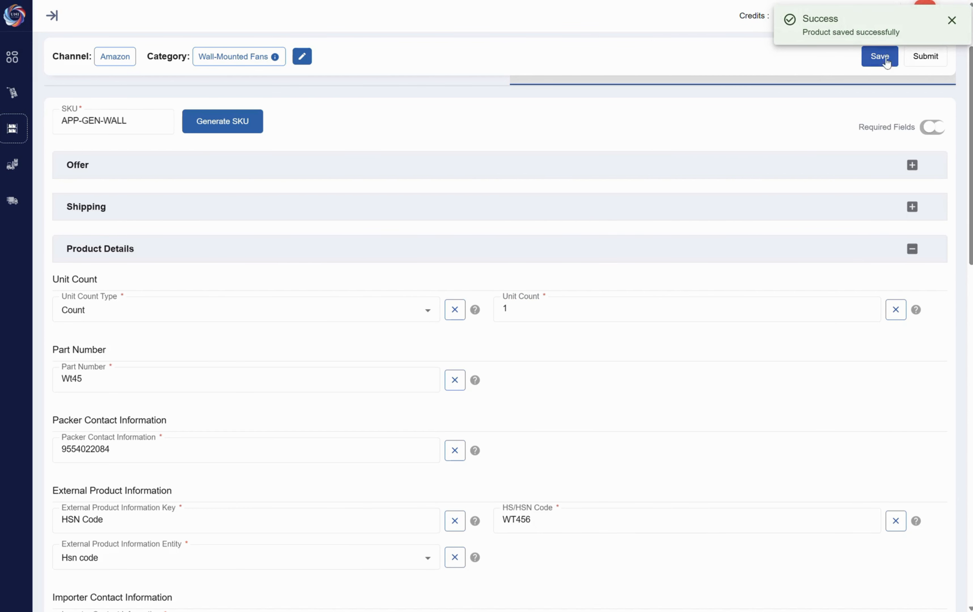
click(926, 60)
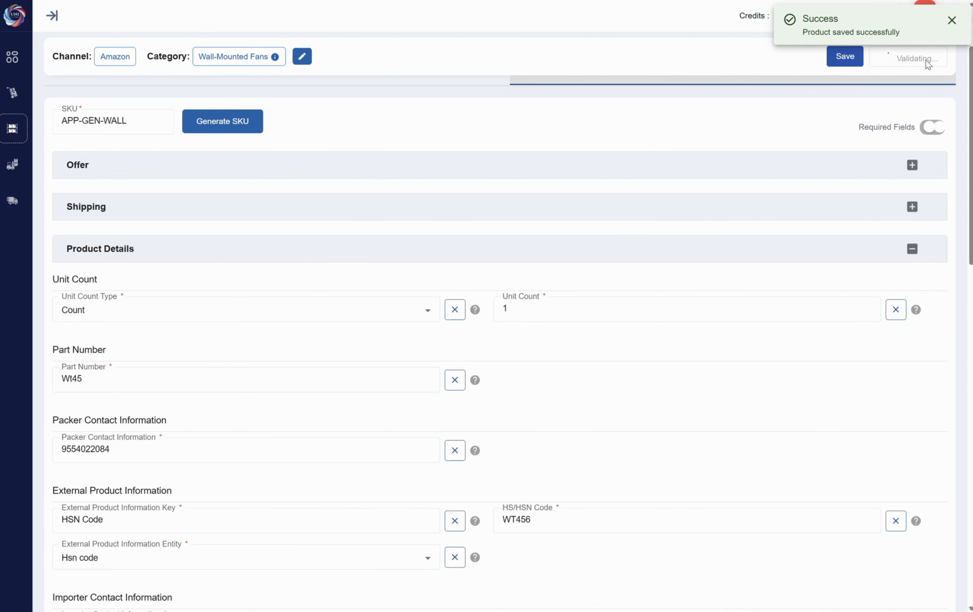